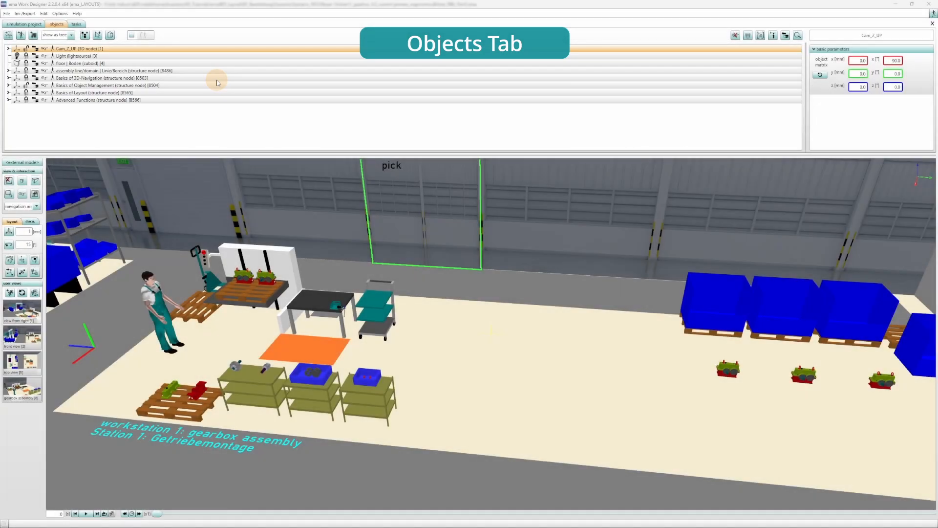
# Set the length of the ring bolts rack to 1000 mm.
pyautogui.click(319, 411)
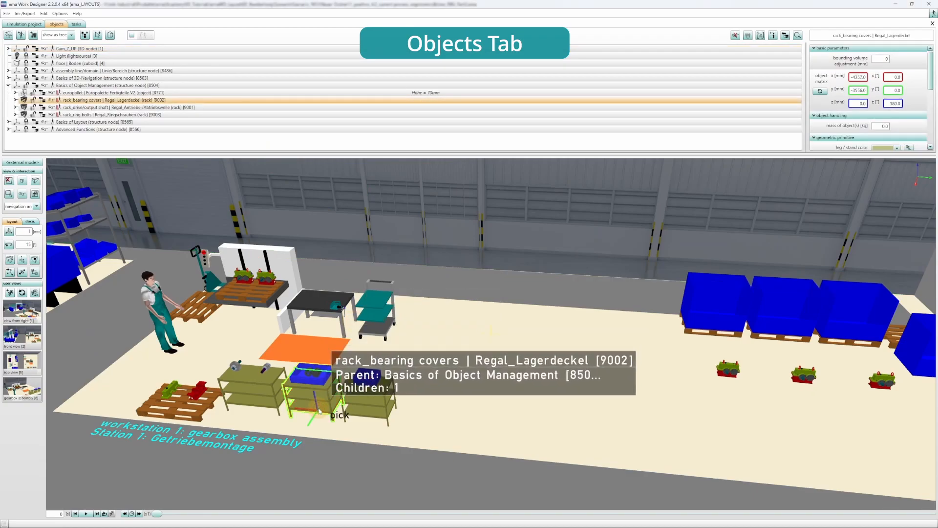
pyautogui.click(142, 115)
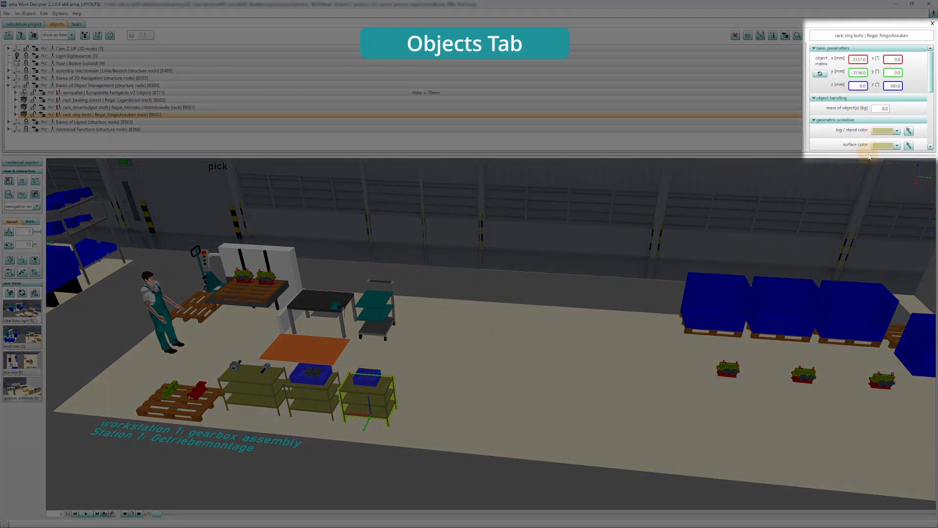
pyautogui.moveTo(869, 156); pyautogui.dragTo(868, 193)
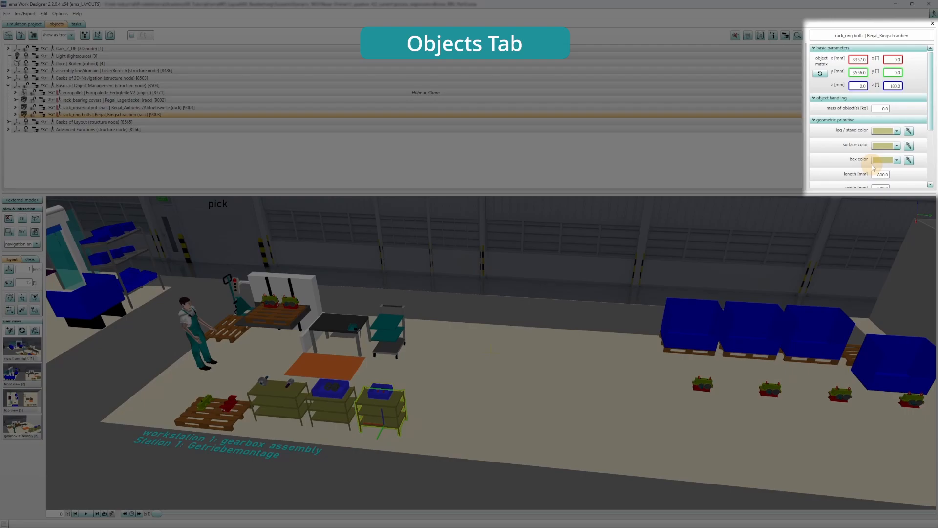
pyautogui.moveTo(930, 125); pyautogui.dragTo(932, 132)
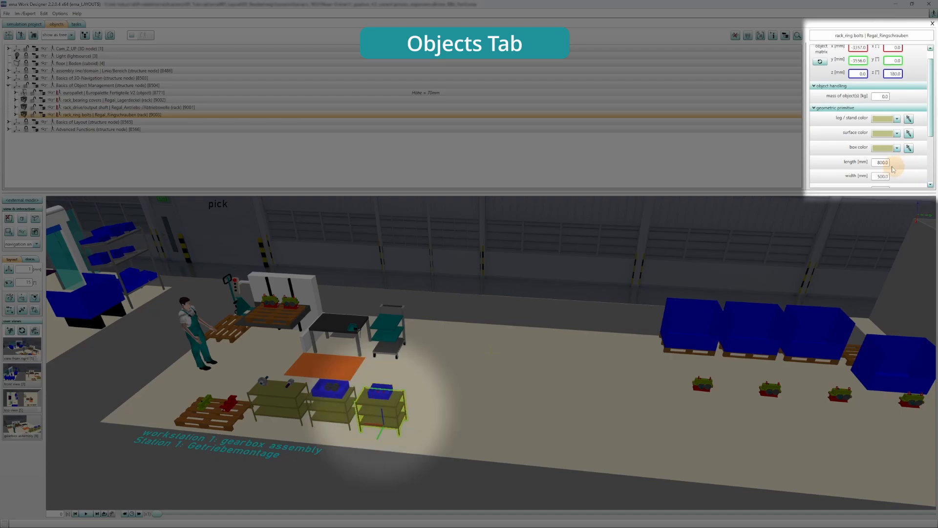
pyautogui.click(882, 163)
pyautogui.press('Return')
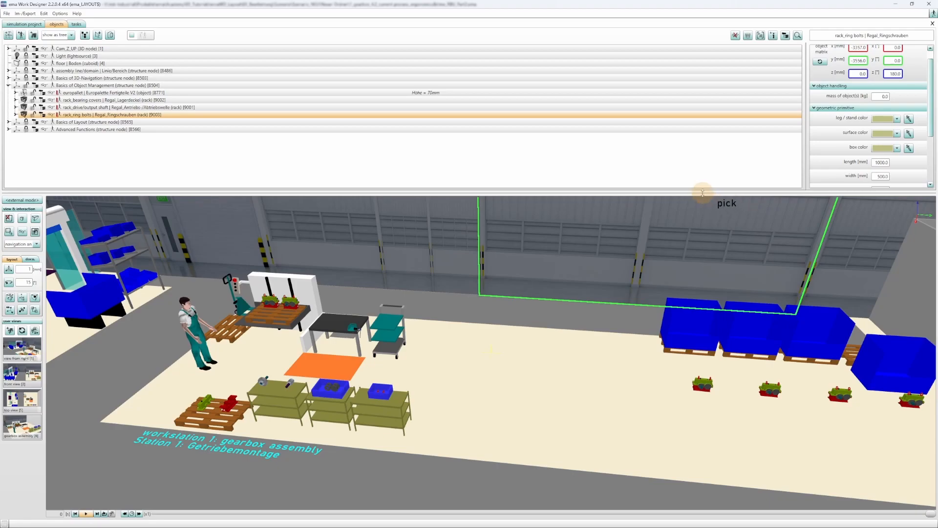
pyautogui.moveTo(702, 192); pyautogui.dragTo(689, 146)
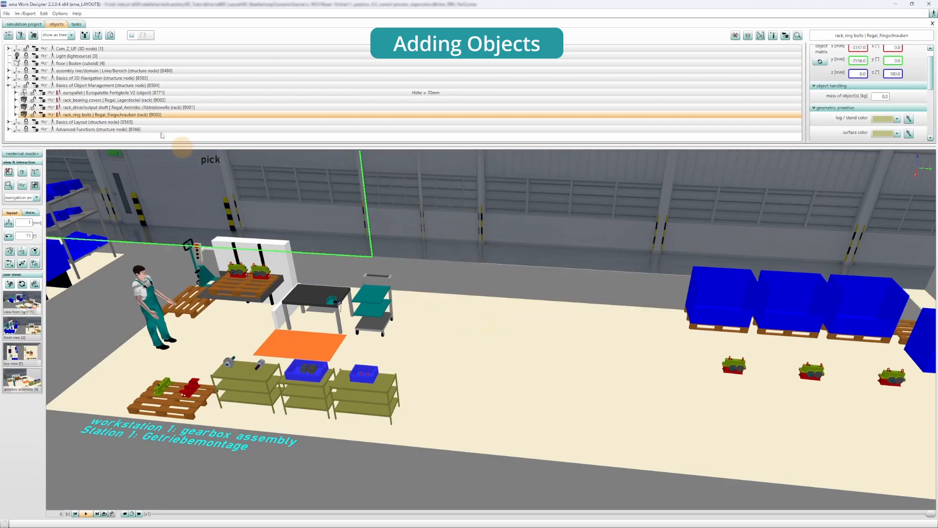
# Set the Basics of Object Management structure node as the alternative insertion root.
pyautogui.click(135, 87)
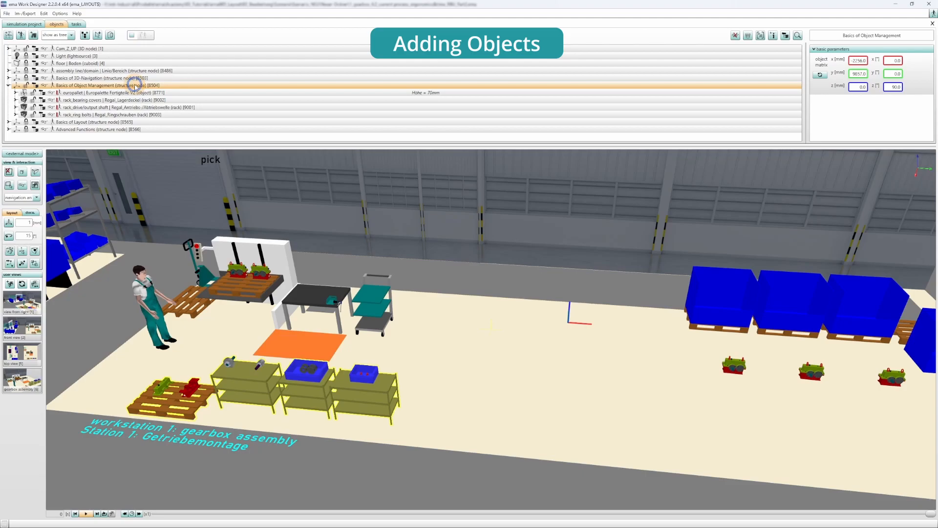
pyautogui.rightClick(135, 87)
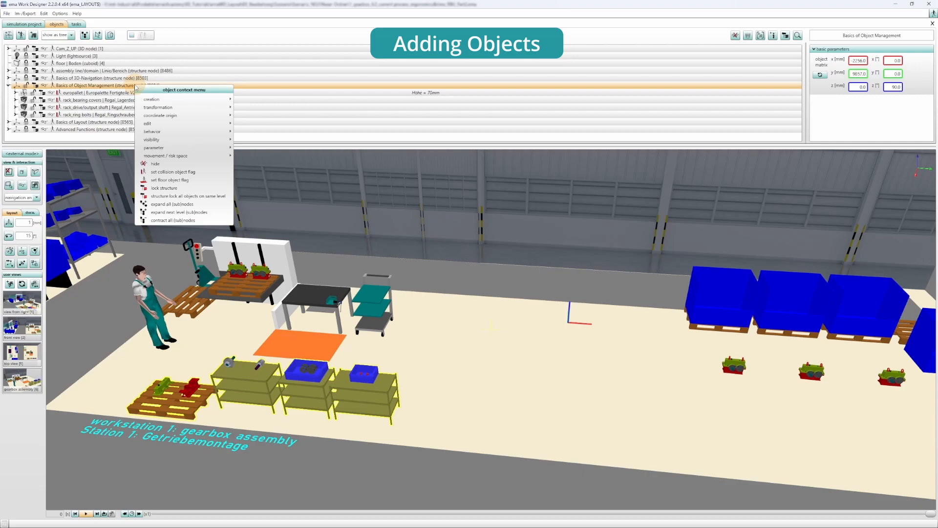
pyautogui.moveTo(158, 101)
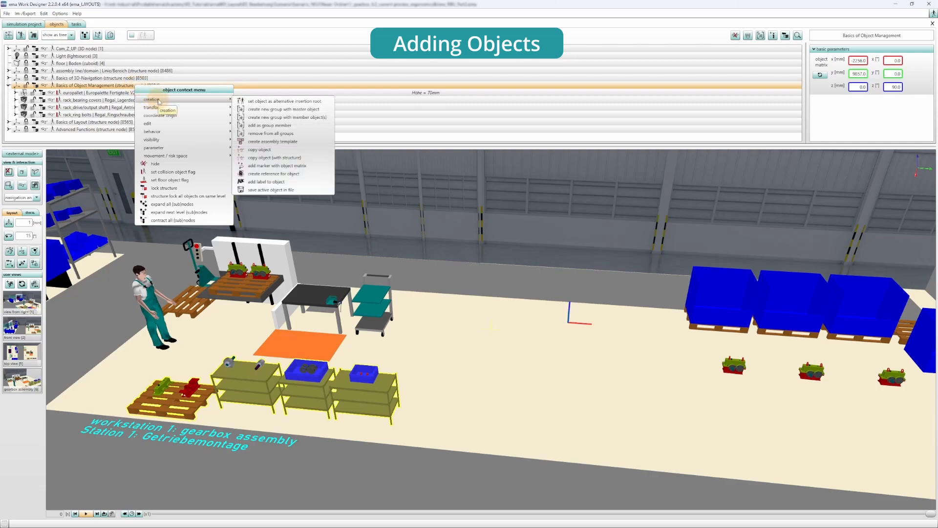
pyautogui.click(248, 101)
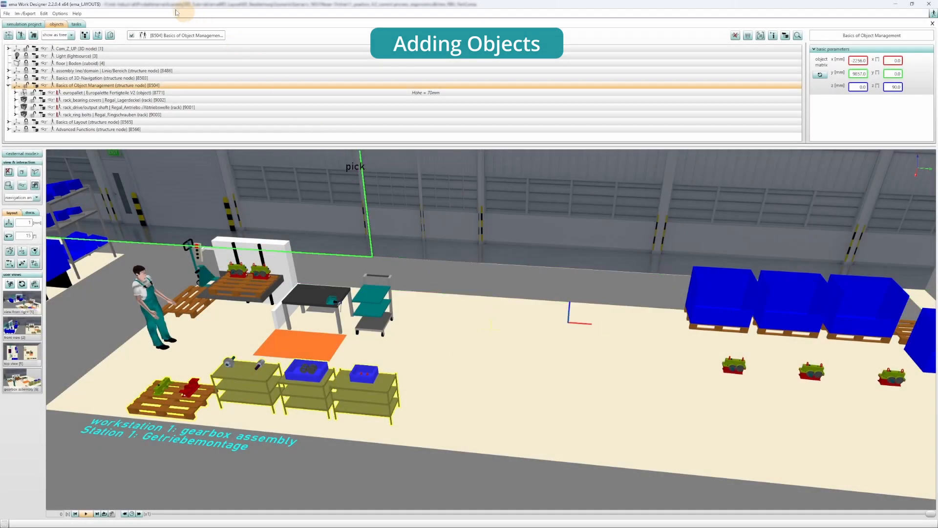
# Search the object library for "container" and preview the container from the geometric primitives.
pyautogui.click(32, 34)
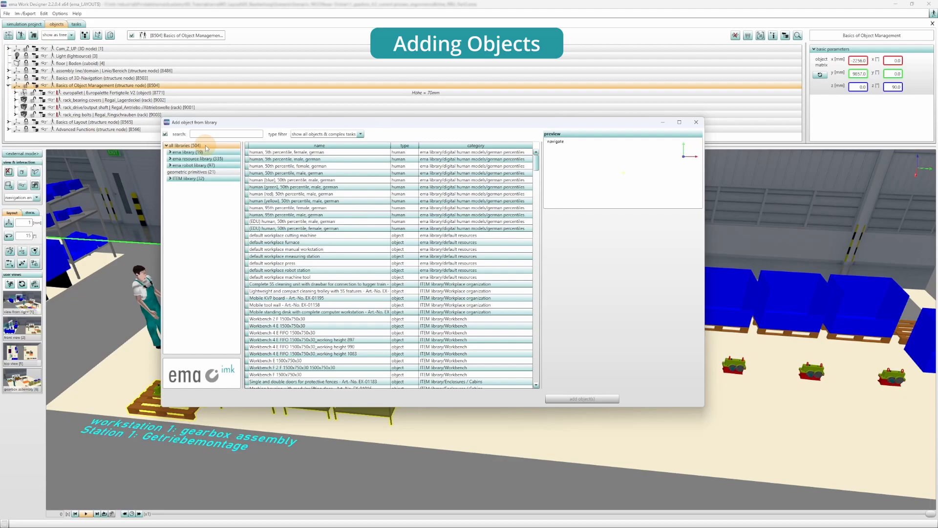
pyautogui.click(236, 132)
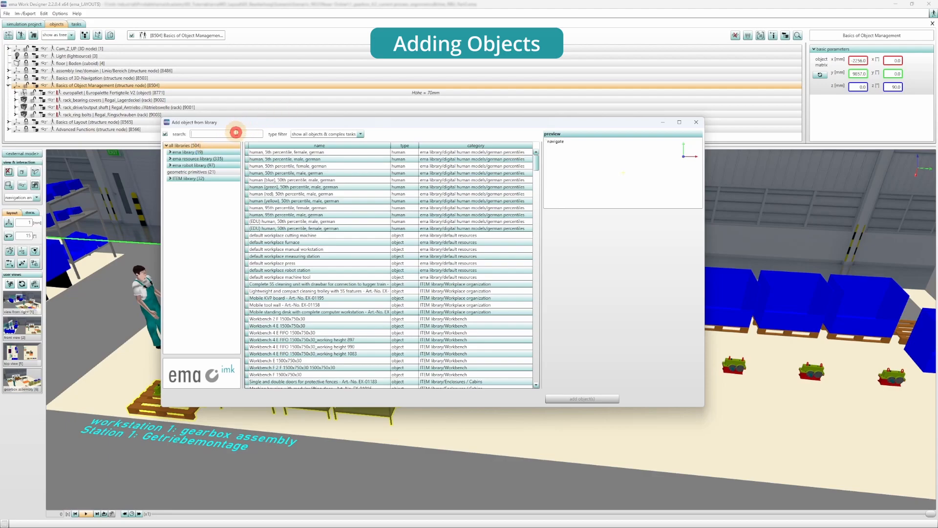
pyautogui.write('container')
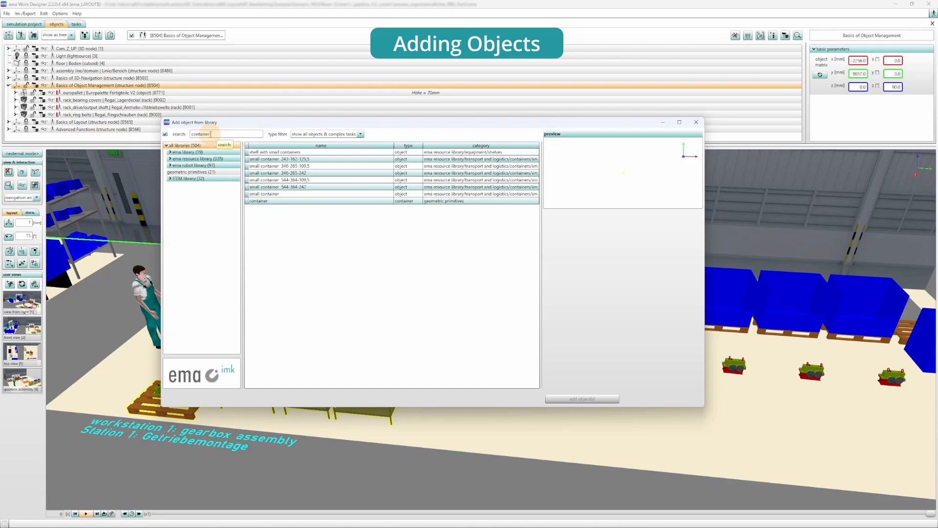
pyautogui.click(277, 202)
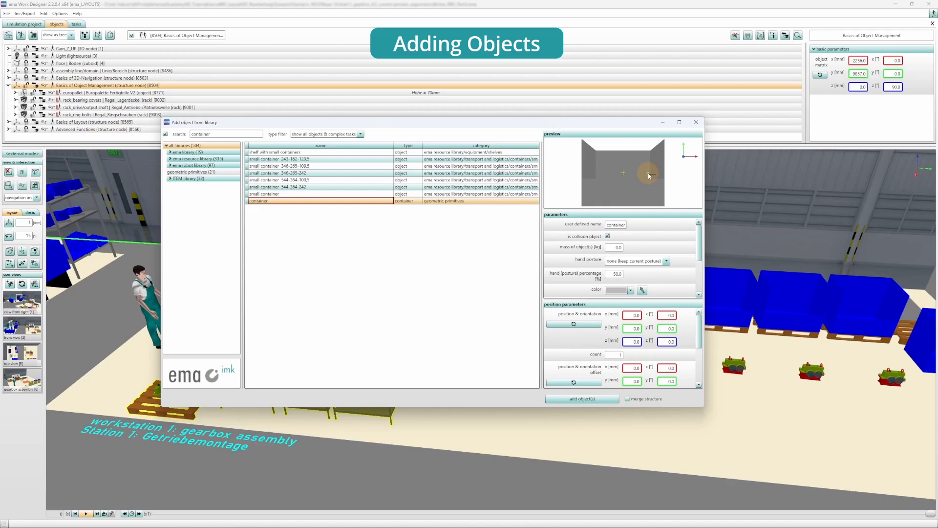
pyautogui.moveTo(629, 182); pyautogui.dragTo(657, 186)
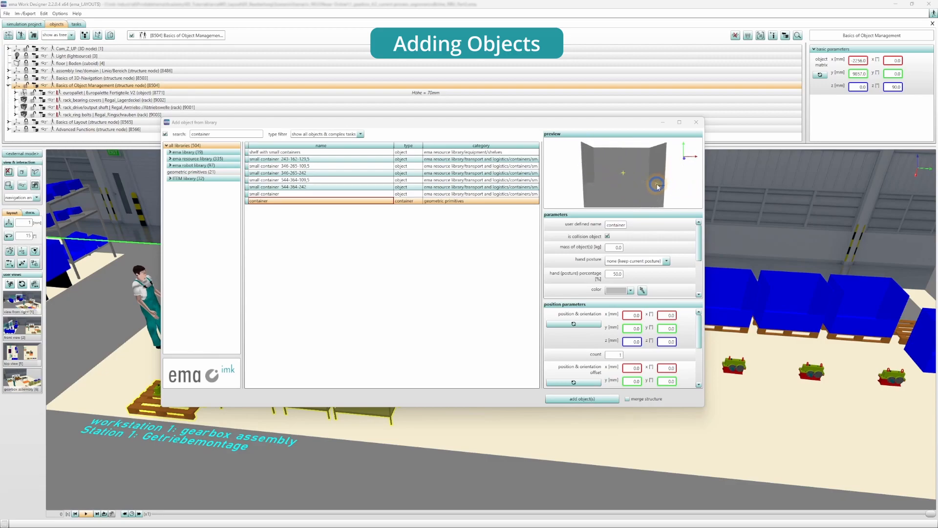
# Give the container a dark grey colour and add it to the layout.
pyautogui.scroll(-3, 643, 271)
pyautogui.click(631, 225)
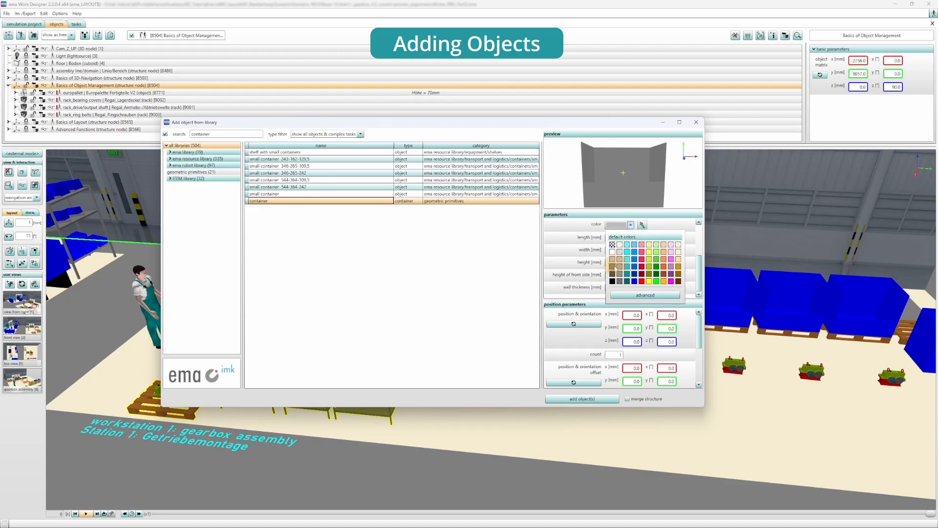
pyautogui.click(615, 268)
pyautogui.moveTo(650, 185)
pyautogui.mouseDown()
pyautogui.moveTo(604, 188)
pyautogui.moveTo(647, 184)
pyautogui.mouseUp()
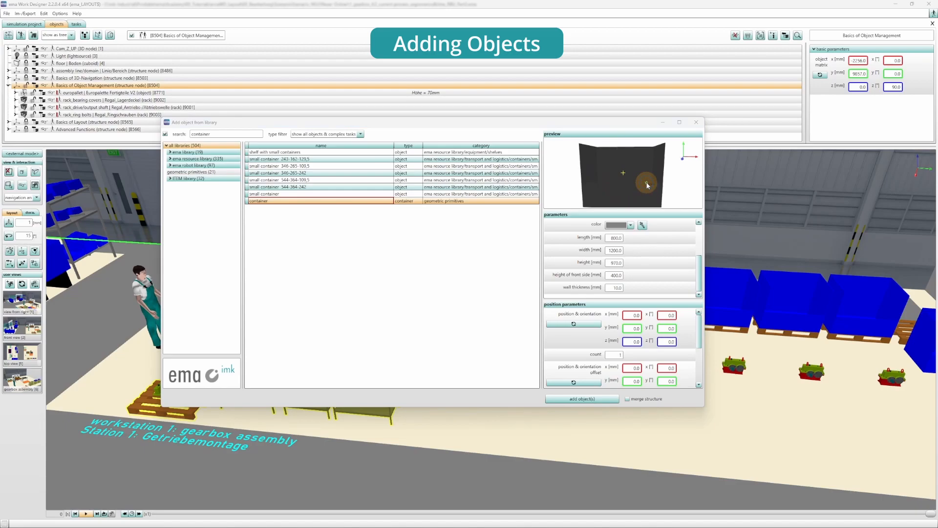
pyautogui.click(260, 203)
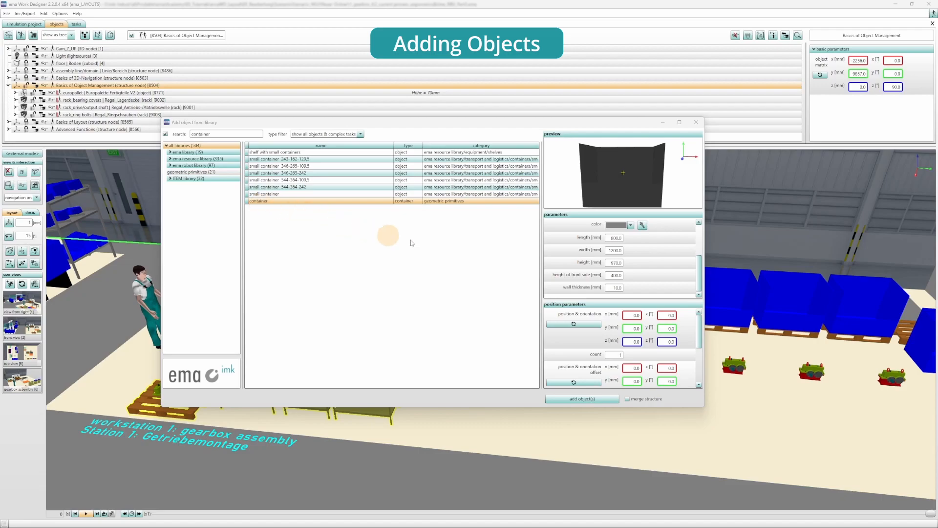
pyautogui.click(582, 399)
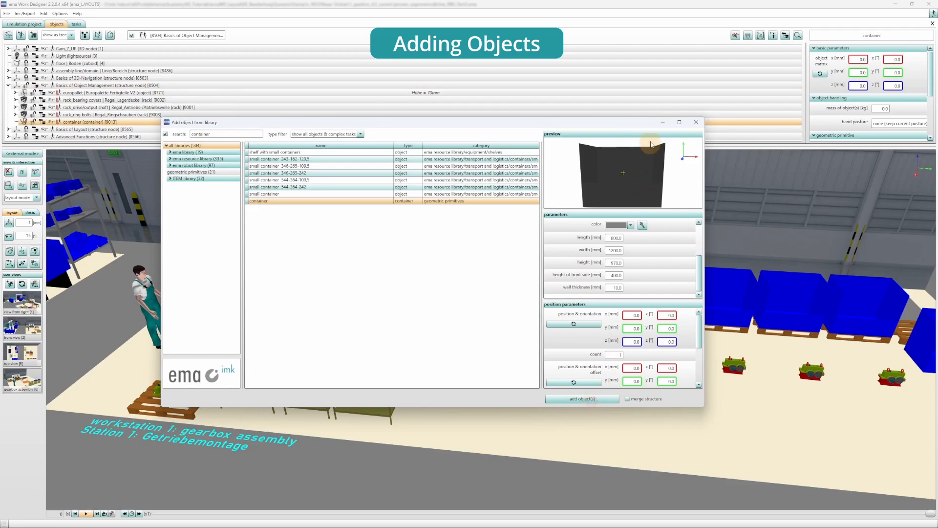
pyautogui.click(657, 125)
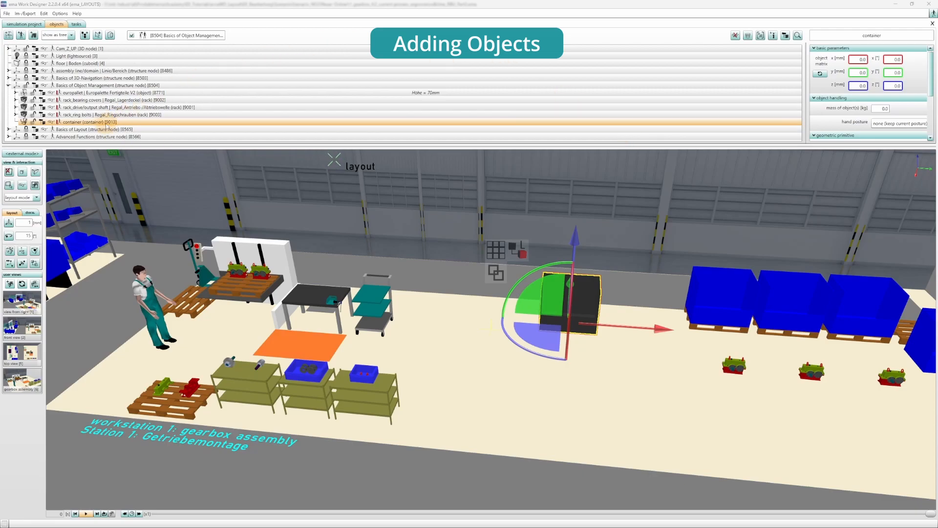
# Clear the object library search and show the transport equipment category under transport and logistics in the ema resource library.
pyautogui.click(96, 86)
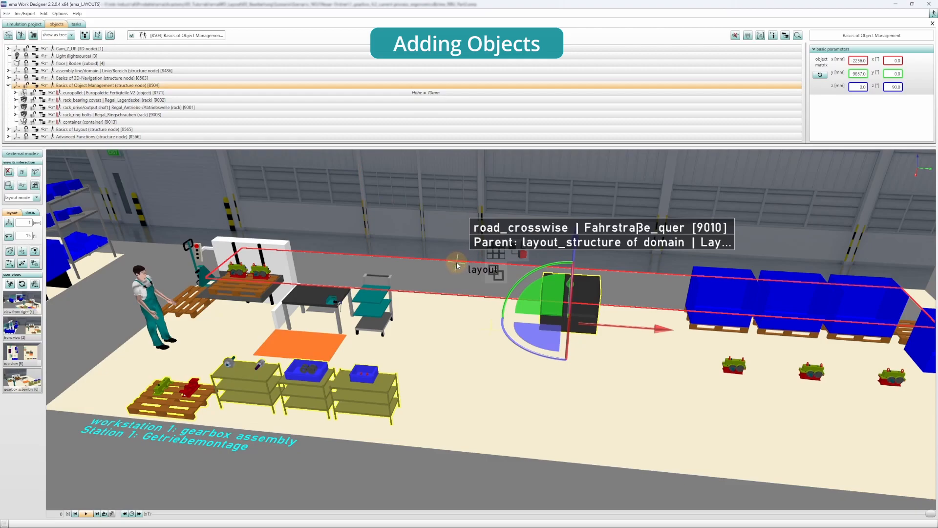
pyautogui.scroll(1, 585, 338)
pyautogui.moveTo(585, 339)
pyautogui.mouseDown(button='middle')
pyautogui.moveTo(532, 339)
pyautogui.moveTo(585, 342)
pyautogui.mouseUp(button='middle')
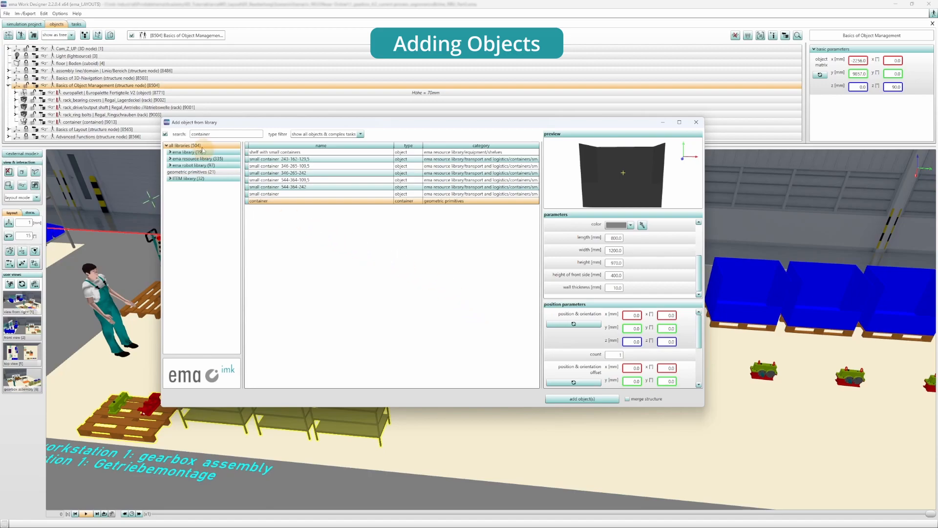
pyautogui.moveTo(213, 134); pyautogui.dragTo(176, 133)
pyautogui.press('BackSpace')
pyautogui.click(170, 159)
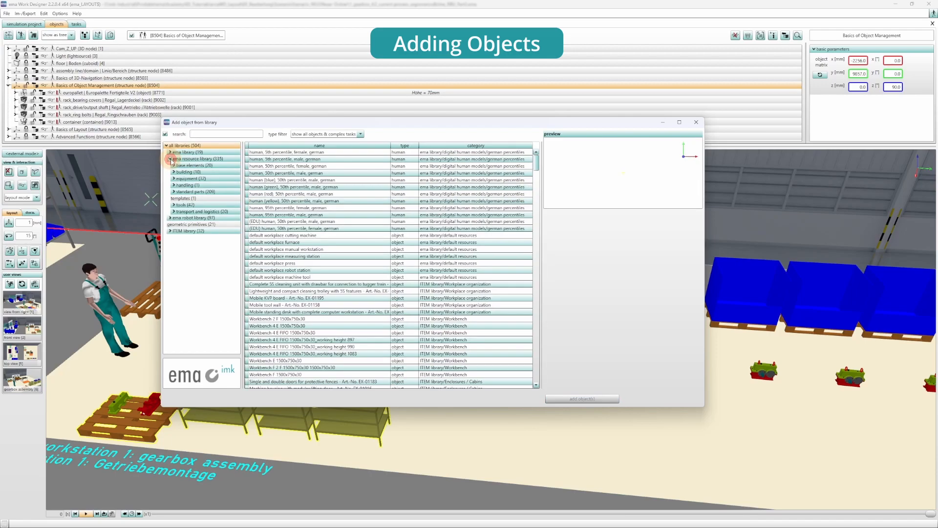
pyautogui.click(174, 212)
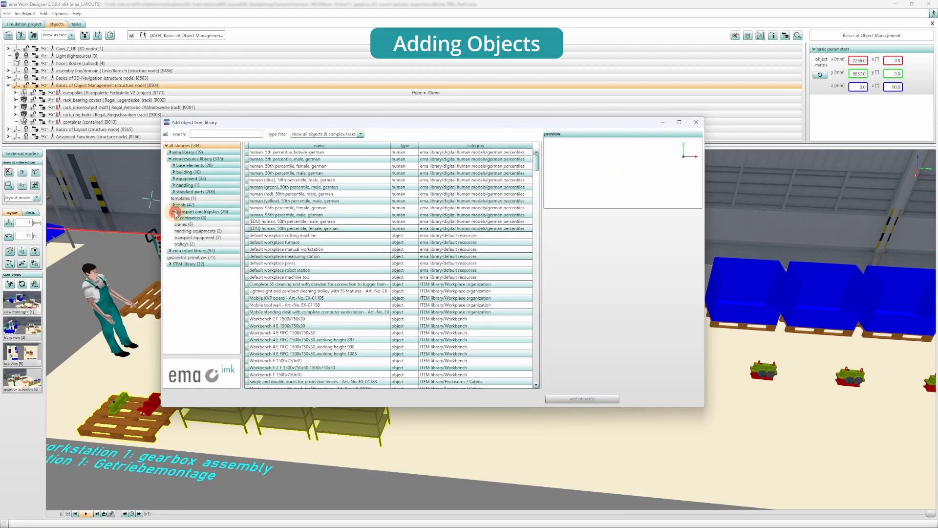
pyautogui.click(197, 238)
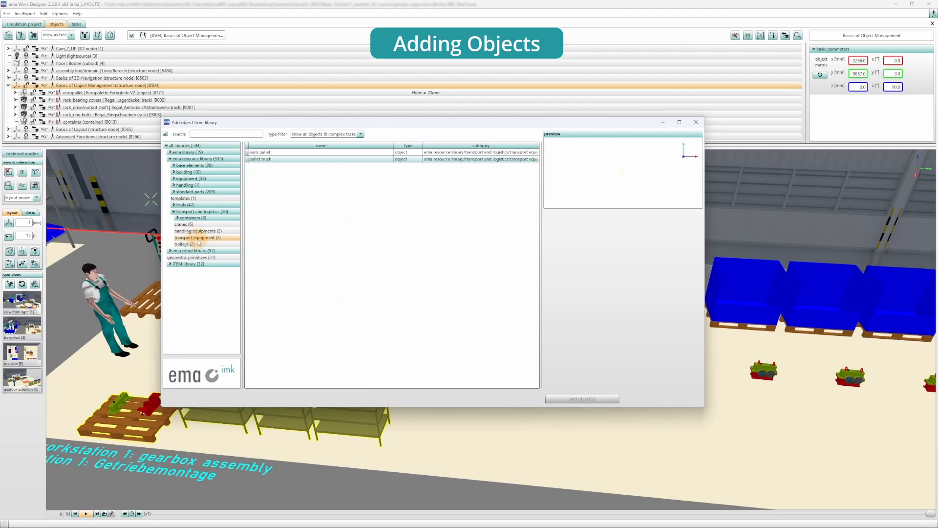
# Add the euro pallet to the layout and close the object library.
pyautogui.click(293, 152)
pyautogui.click(475, 321)
pyautogui.click(580, 399)
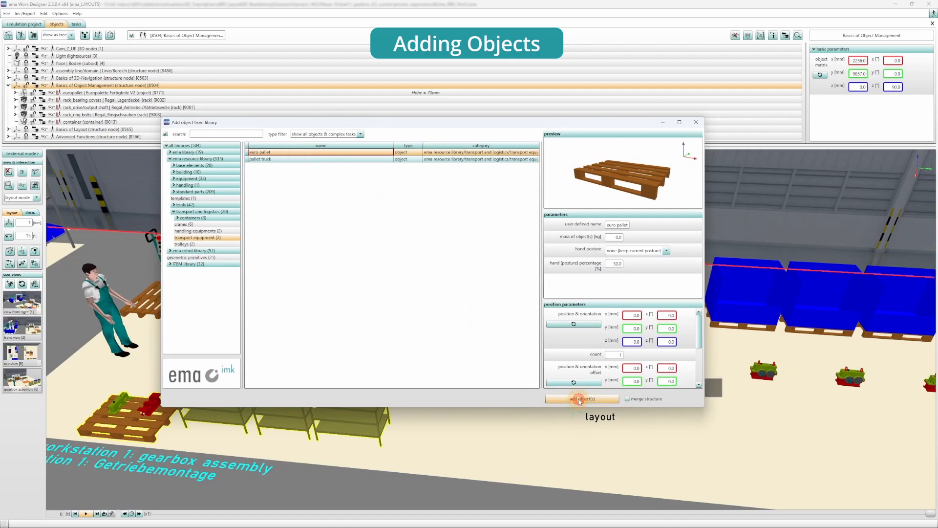
pyautogui.click(697, 122)
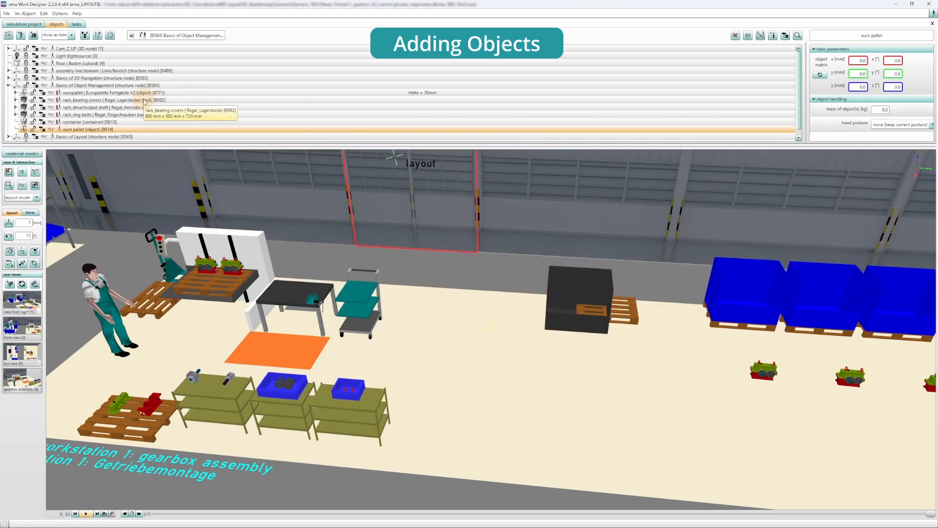
# Move the container along its x axis so that it stands beside the euro pallet.
pyautogui.click(118, 122)
pyautogui.click(117, 86)
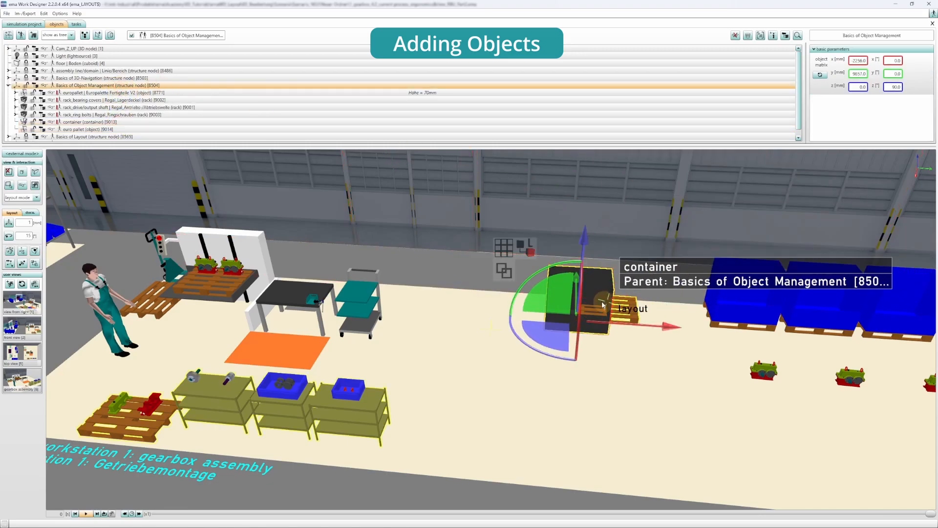
pyautogui.click(601, 293)
pyautogui.moveTo(668, 324); pyautogui.dragTo(636, 325)
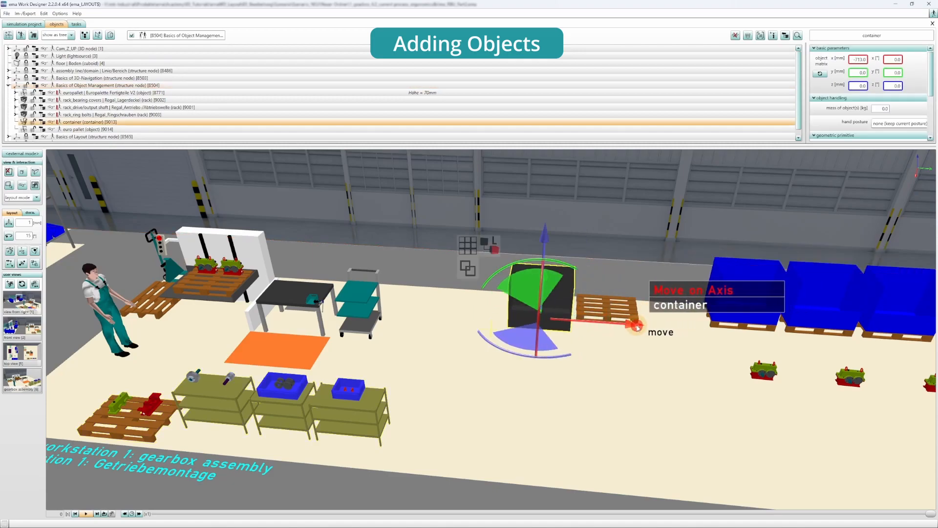
pyautogui.click(655, 345)
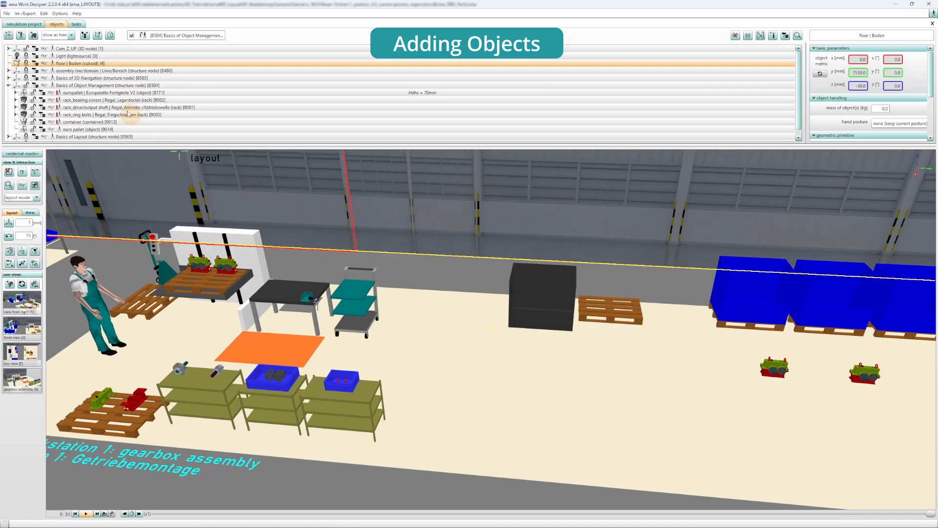
# Import ASM_Gear_ZSB_Getriebe.dae from the Tutorial_Scenario folder as a single object, adopting its properties with a scaling factor of 1.
pyautogui.click(9, 34)
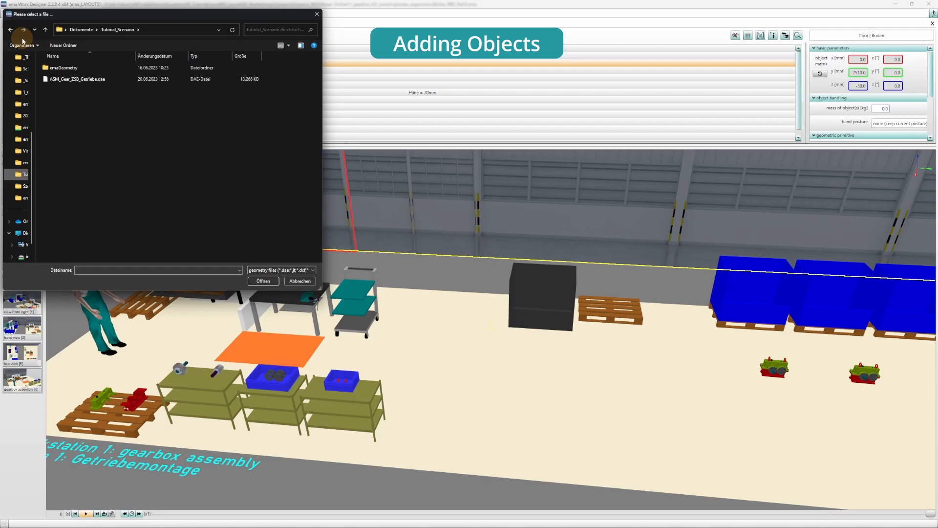
pyautogui.click(86, 81)
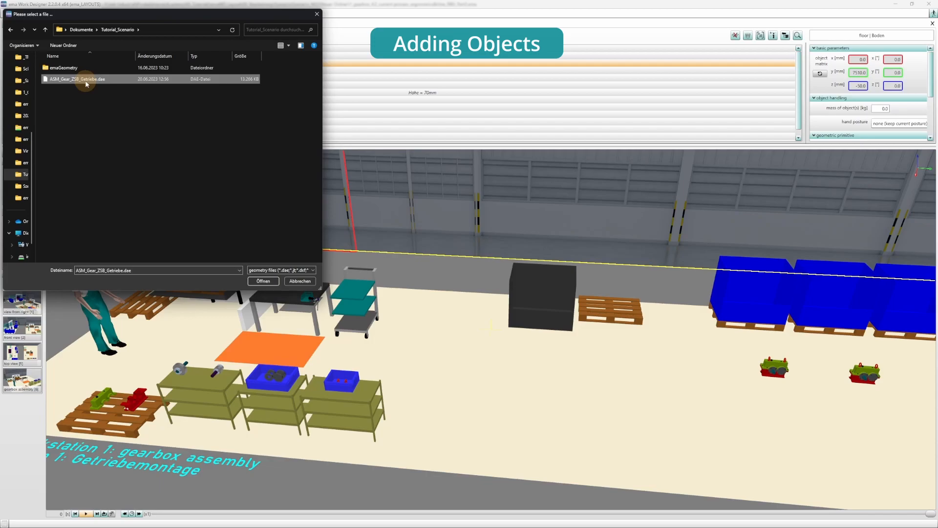
pyautogui.click(301, 271)
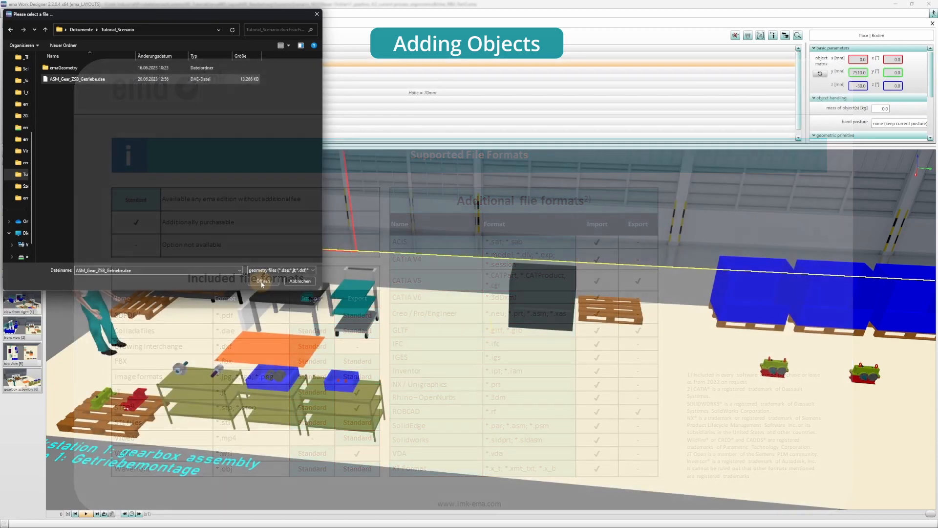
pyautogui.click(262, 284)
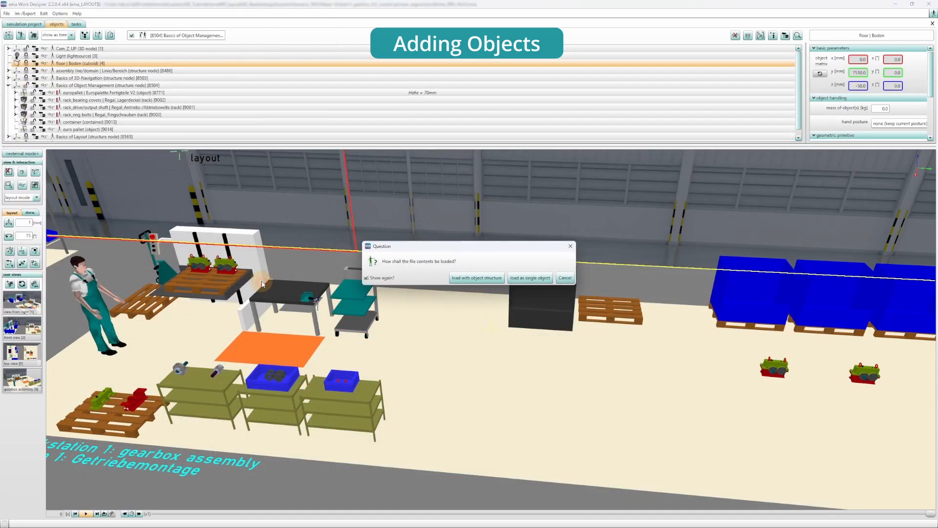
pyautogui.click(513, 283)
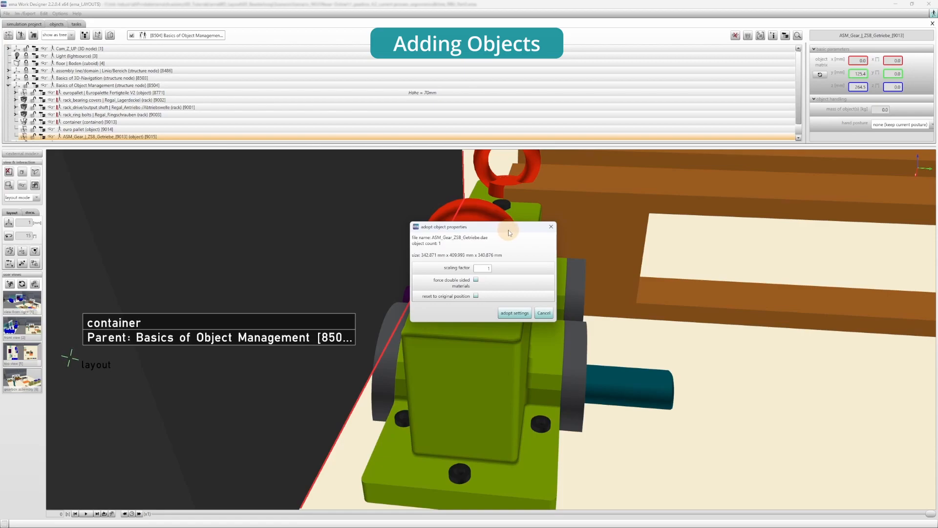
pyautogui.click(516, 313)
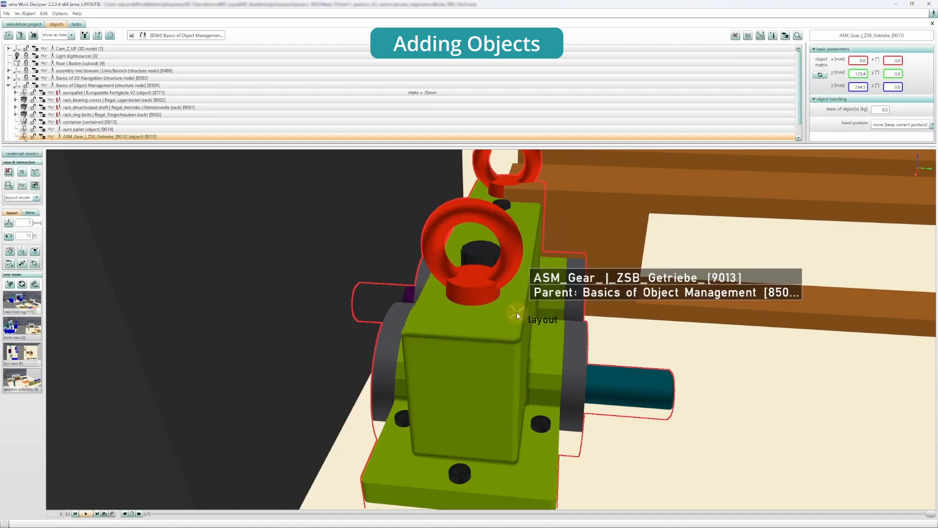
pyautogui.scroll(-10, 517, 312)
pyautogui.scroll(-10, 517, 312)
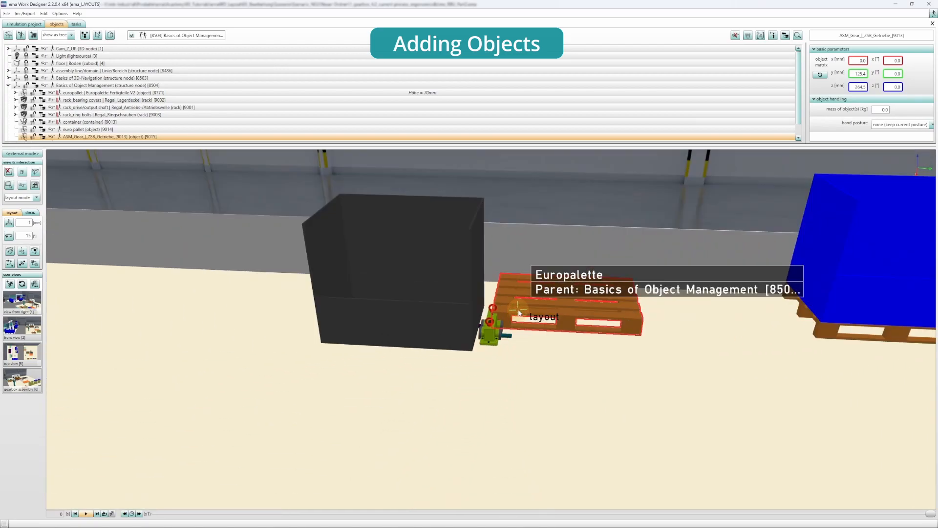
# Start configuring a new human model, set its sex to female and view its body measurement details.
pyautogui.click(21, 35)
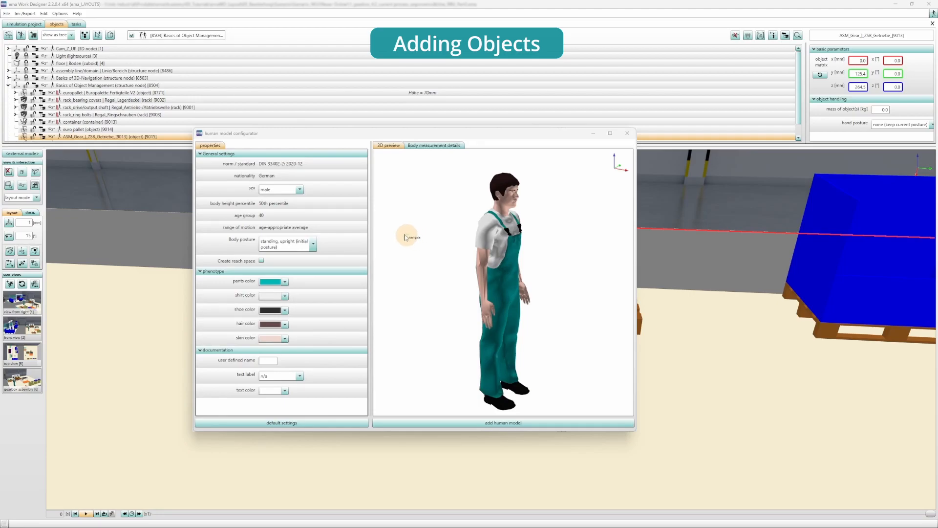
pyautogui.click(300, 189)
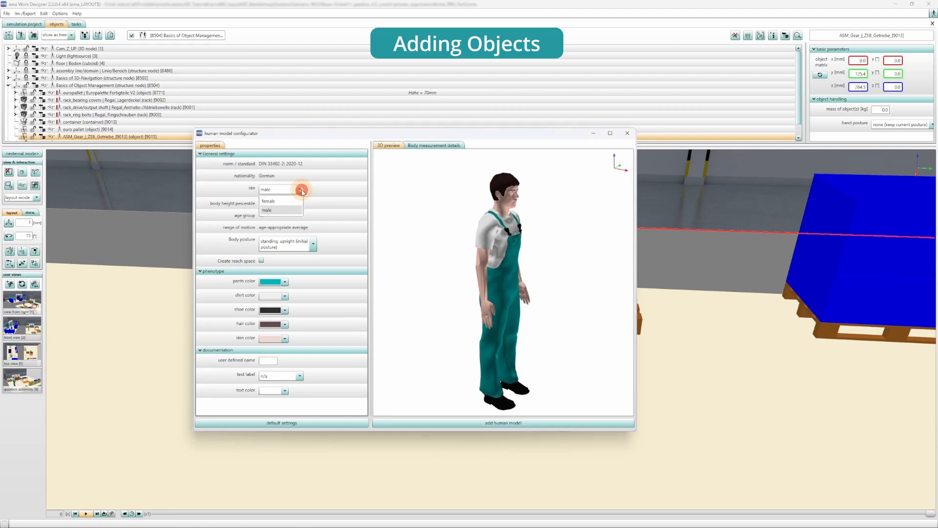
pyautogui.click(298, 200)
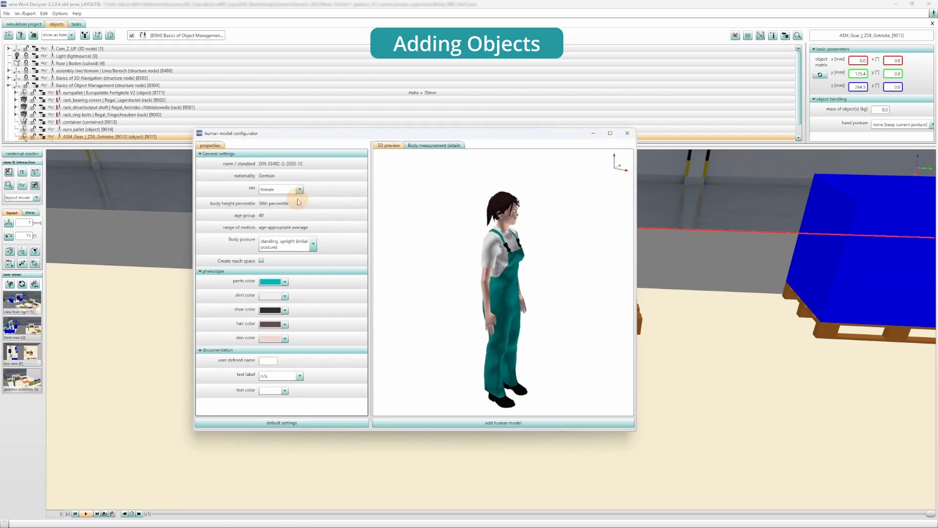
pyautogui.click(312, 244)
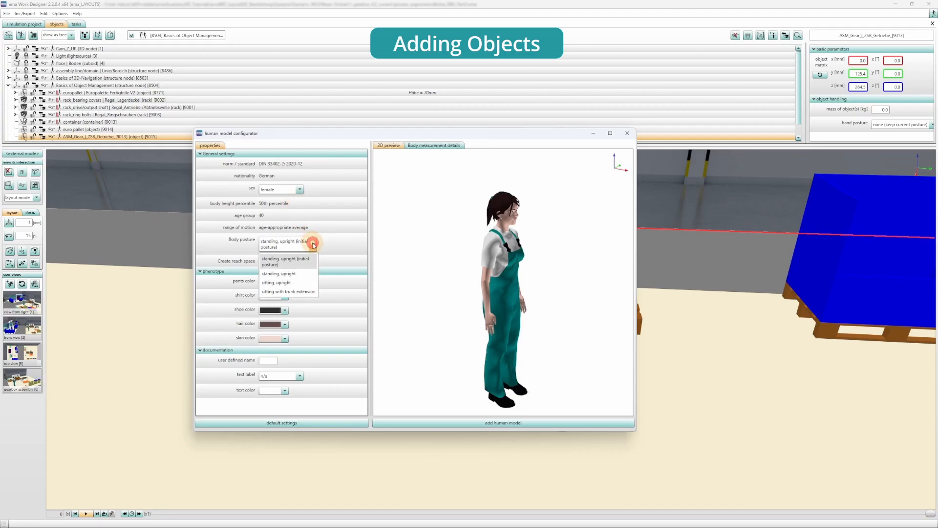
pyautogui.click(313, 244)
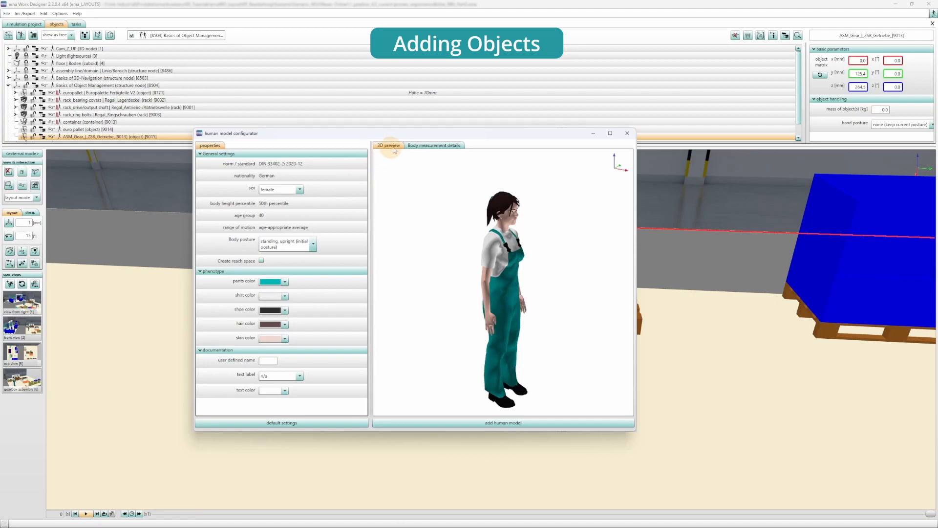
pyautogui.click(460, 146)
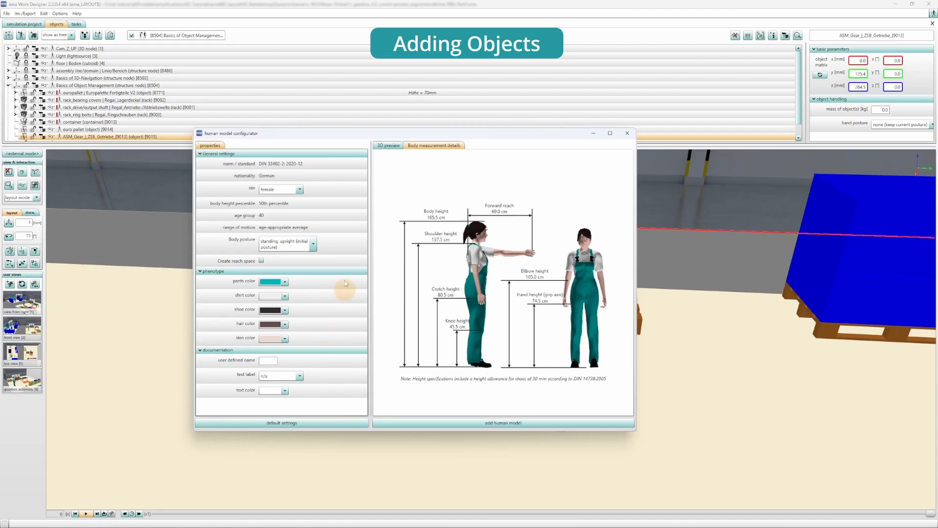
# Set the human model's sex to male and add it to the layout.
pyautogui.click(300, 190)
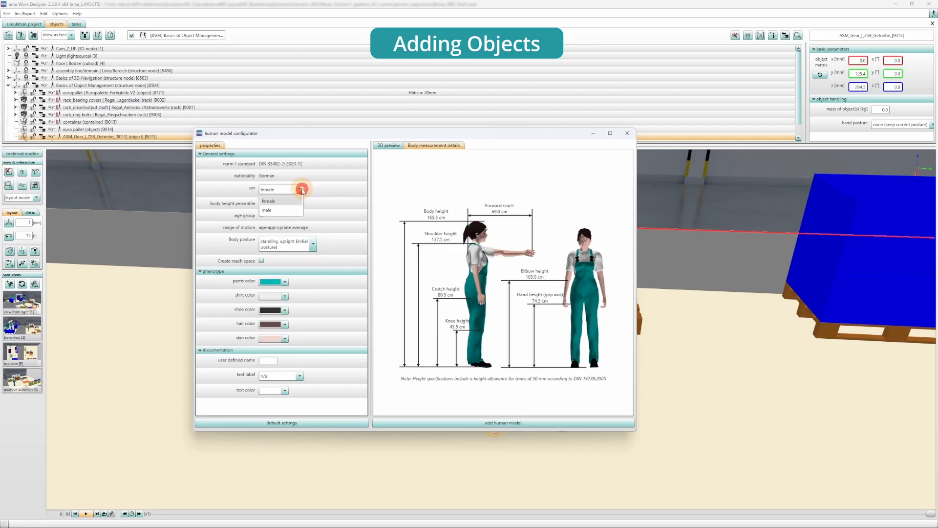
pyautogui.click(299, 211)
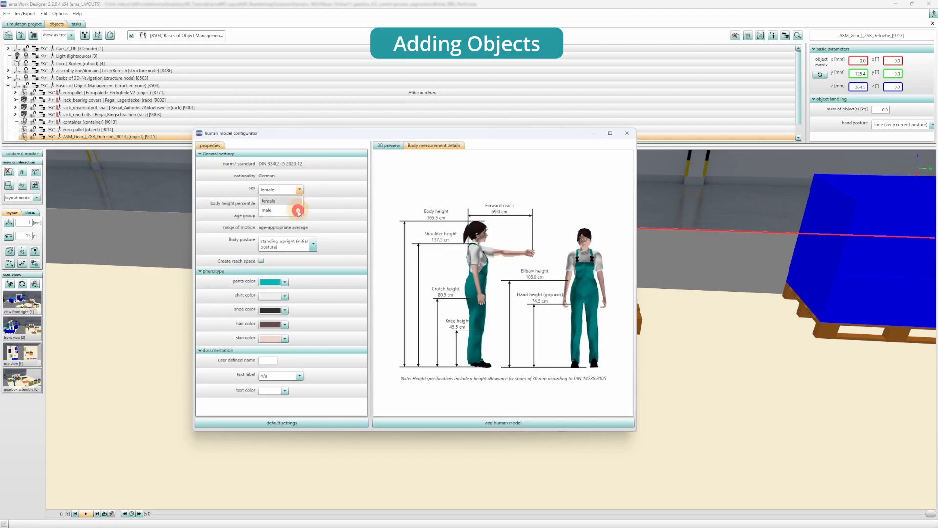
pyautogui.click(516, 422)
# Move the new human model away from the container to stand behind the teal trolley, and deselect it.
pyautogui.scroll(-6, 516, 421)
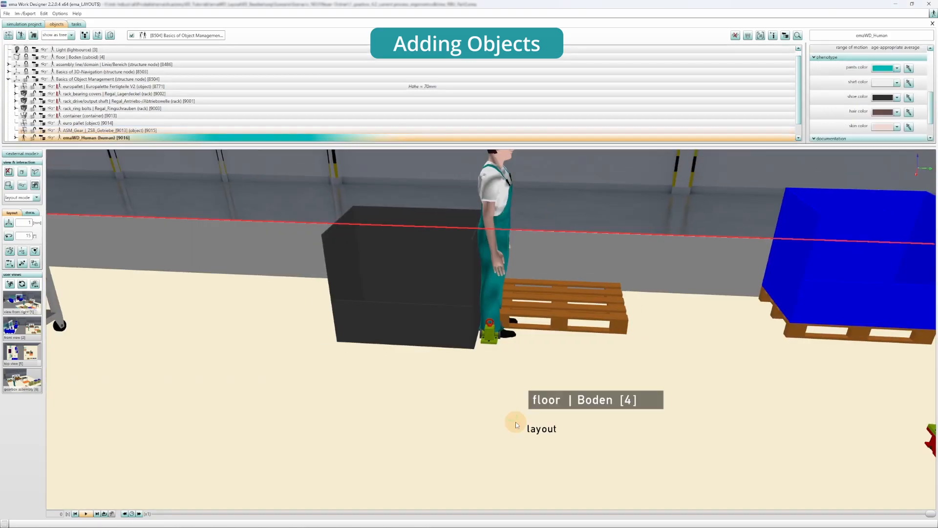
pyautogui.click(500, 278)
pyautogui.moveTo(523, 305); pyautogui.dragTo(438, 292)
pyautogui.moveTo(576, 284); pyautogui.dragTo(302, 284)
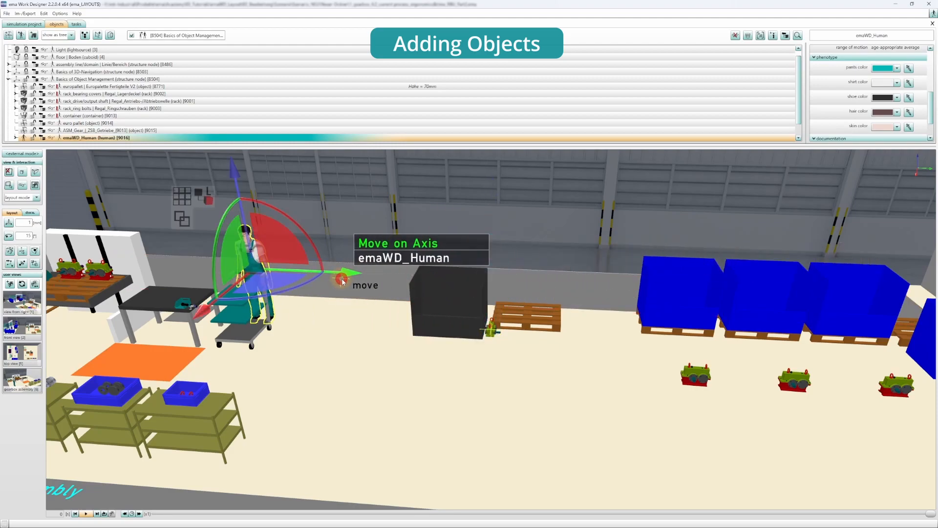
pyautogui.click(506, 397)
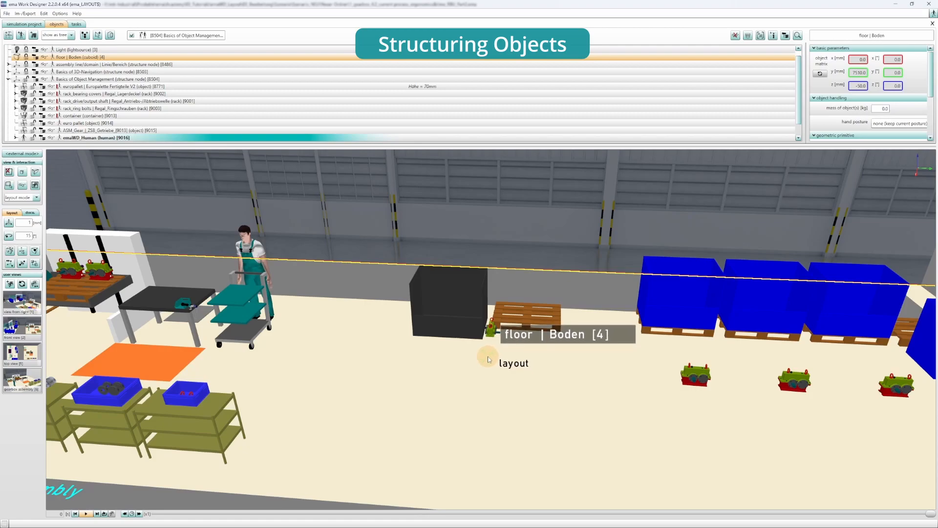
# Move the dark container onto the euro pallet, to about x 586, y 415 and z 139 mm.
pyautogui.click(456, 335)
pyautogui.moveTo(455, 335); pyautogui.dragTo(615, 341)
pyautogui.scroll(3, 576, 327)
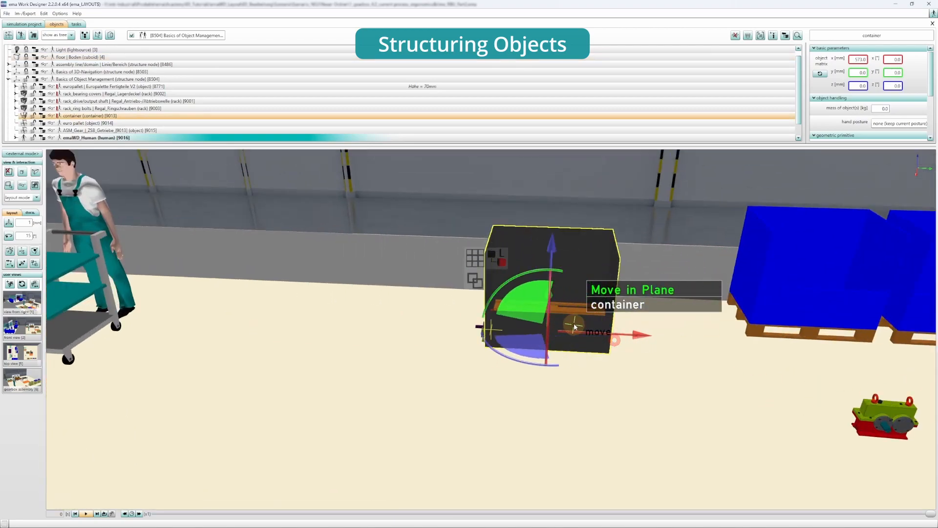
pyautogui.moveTo(552, 250); pyautogui.dragTo(551, 236)
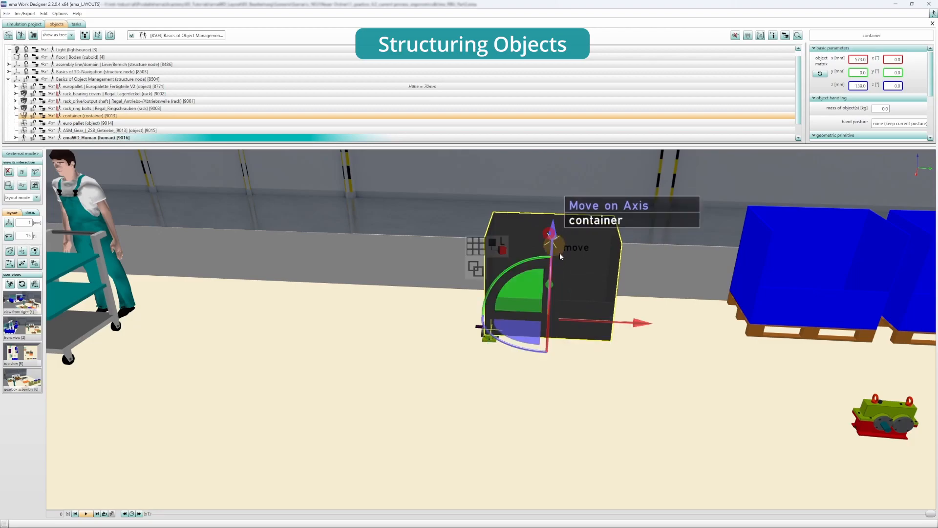
pyautogui.moveTo(553, 239); pyautogui.dragTo(569, 288, button='middle')
pyautogui.moveTo(533, 343); pyautogui.dragTo(536, 316)
pyautogui.moveTo(495, 402); pyautogui.dragTo(506, 380, button='middle')
pyautogui.scroll(-3, 506, 380)
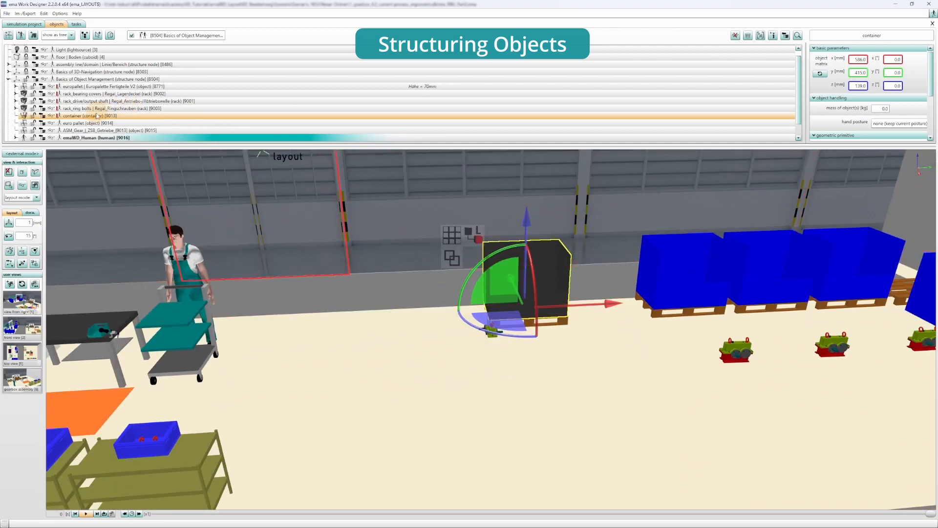
# Make the container a child of the euro pallet in the object tree.
pyautogui.moveTo(104, 118); pyautogui.dragTo(104, 115)
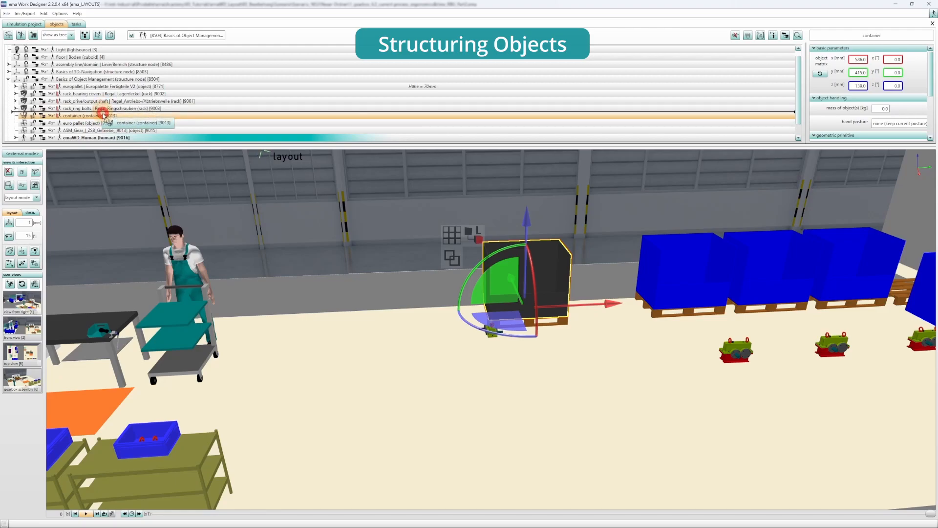
pyautogui.moveTo(103, 116); pyautogui.dragTo(106, 122)
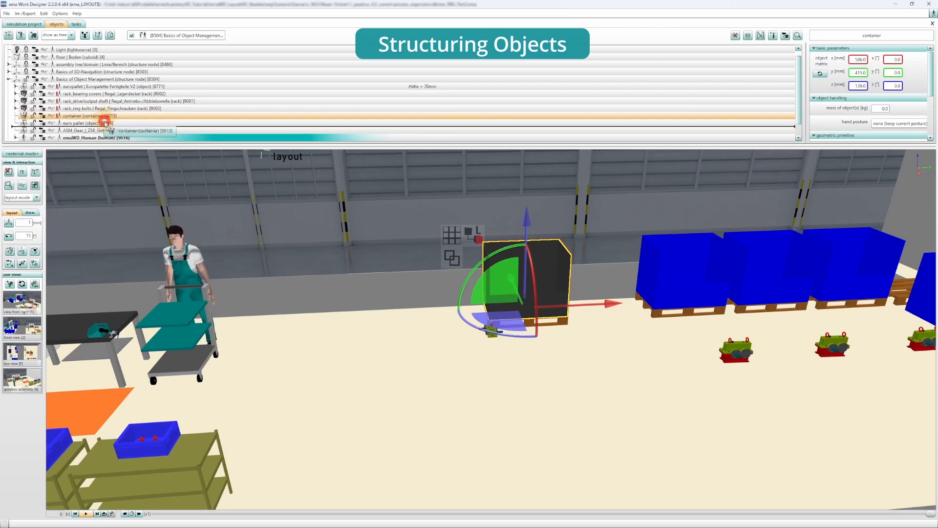
pyautogui.moveTo(105, 123); pyautogui.dragTo(105, 123)
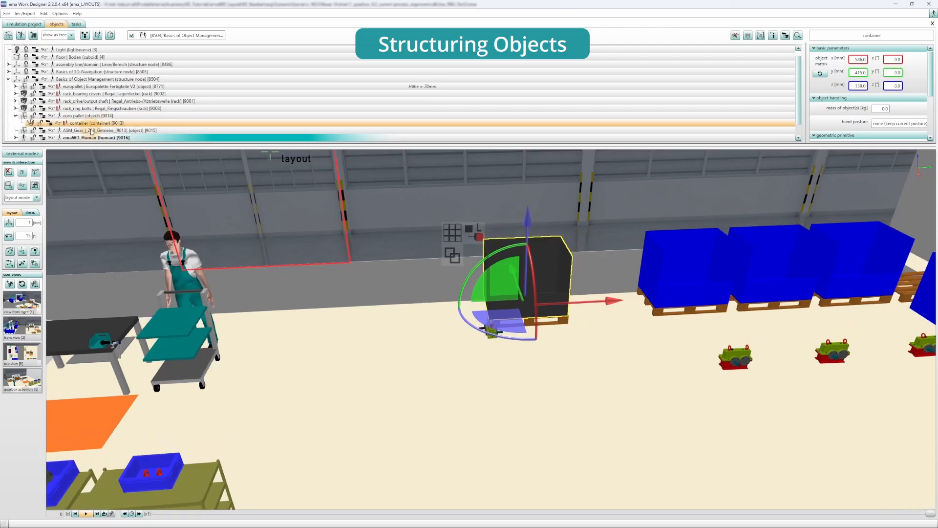
# Place the imported gearbox inside the container at about x 582, y 641, z 323 mm, rotated 90° about z.
pyautogui.click(92, 131)
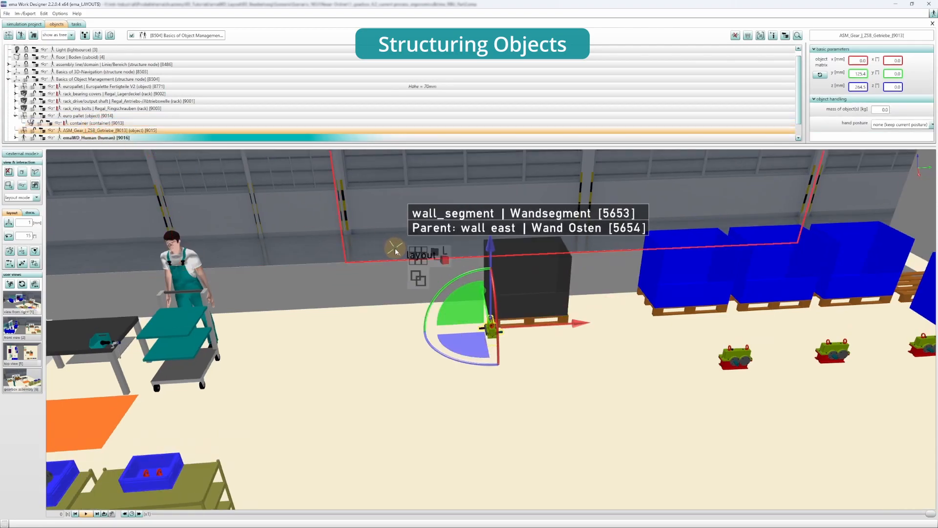
pyautogui.moveTo(452, 358); pyautogui.dragTo(504, 323)
pyautogui.moveTo(523, 210)
pyautogui.mouseDown()
pyautogui.moveTo(524, 199)
pyautogui.moveTo(524, 208)
pyautogui.mouseUp()
pyautogui.moveTo(522, 298)
pyautogui.mouseDown(button='middle')
pyautogui.moveTo(553, 327)
pyautogui.moveTo(525, 311)
pyautogui.mouseUp(button='middle')
pyautogui.moveTo(506, 308); pyautogui.dragTo(511, 309)
pyautogui.moveTo(527, 216); pyautogui.dragTo(527, 208)
pyautogui.moveTo(527, 207); pyautogui.dragTo(521, 318, button='middle')
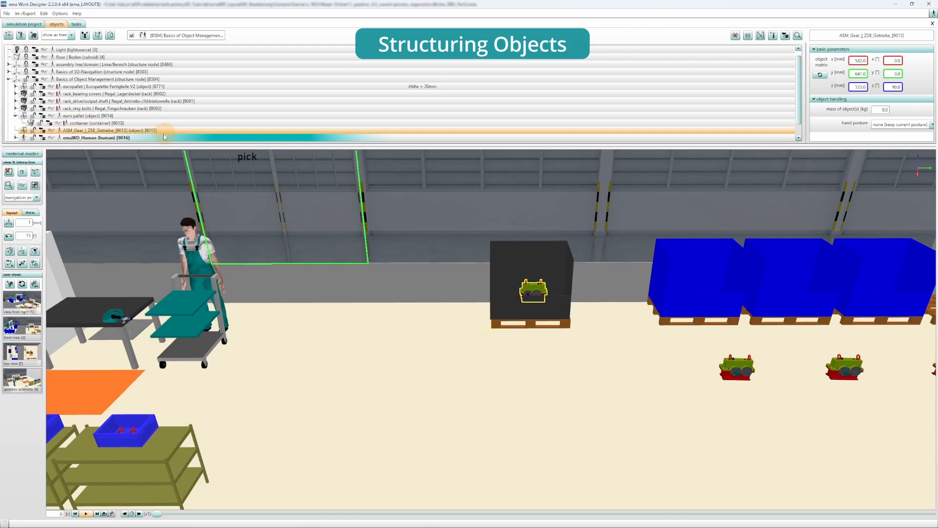
# Make the imported gearbox a child of the container beneath the euro pallet in the object tree.
pyautogui.click(15, 116)
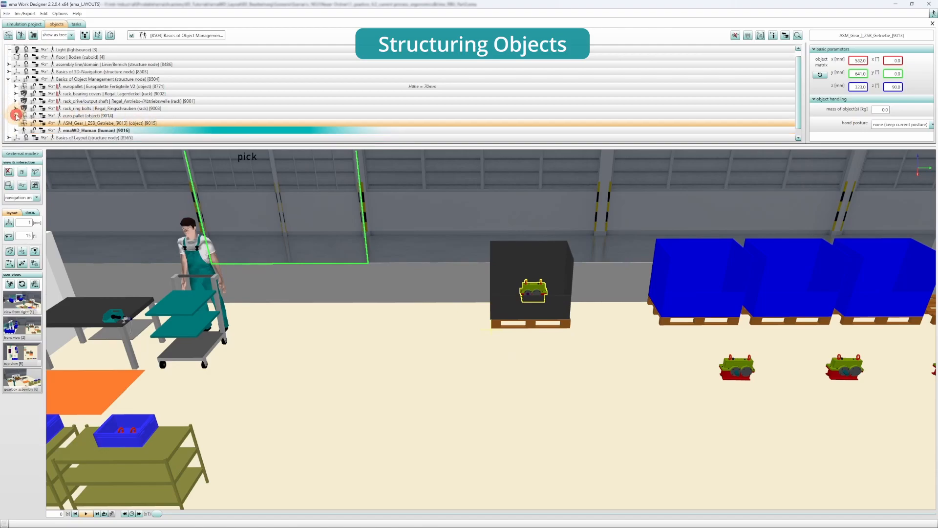
pyautogui.click(94, 123)
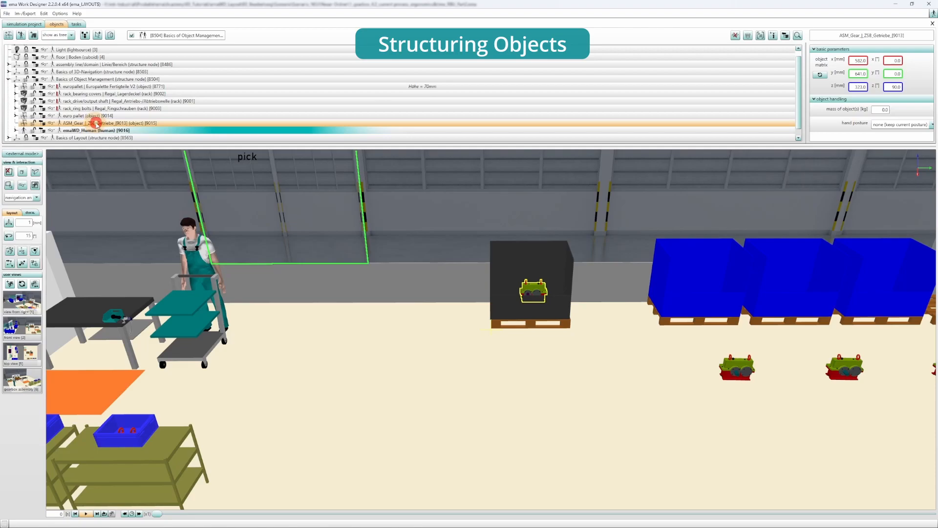
pyautogui.moveTo(96, 124); pyautogui.dragTo(98, 120)
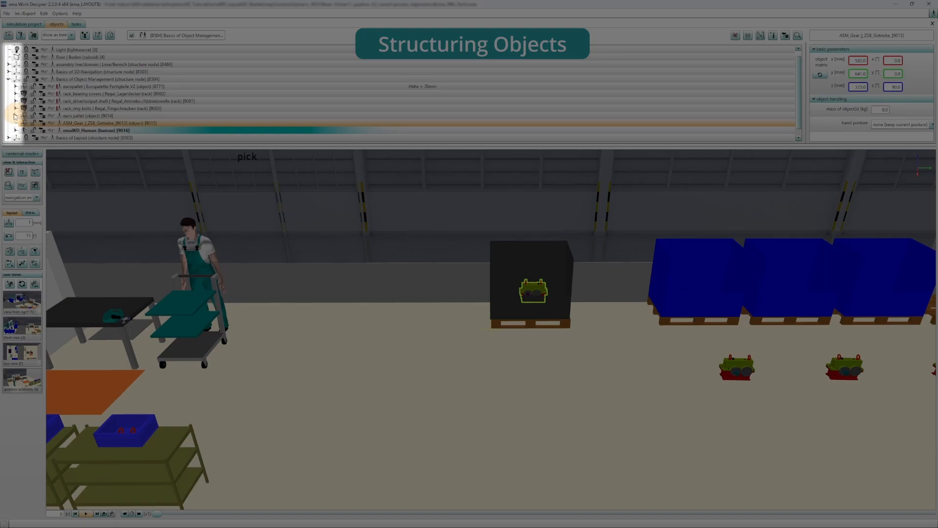
pyautogui.click(15, 115)
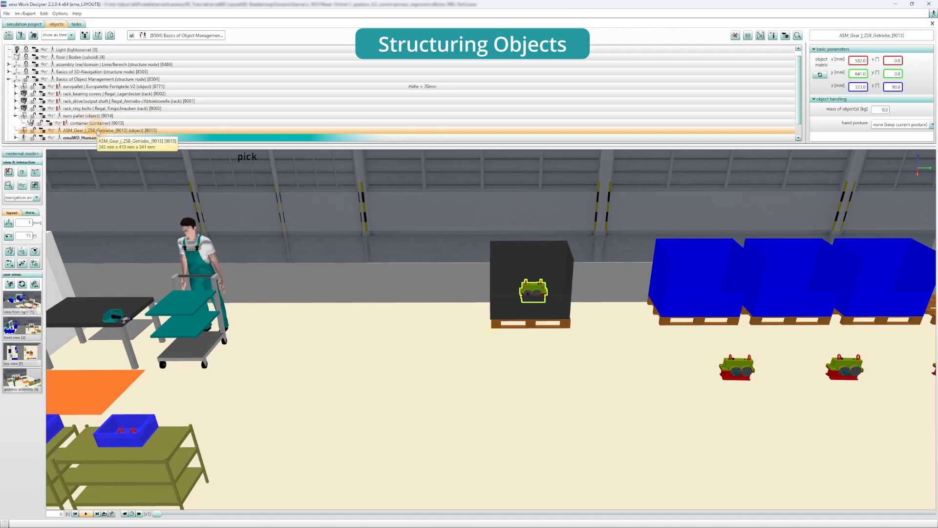
pyautogui.moveTo(99, 131); pyautogui.dragTo(97, 124)
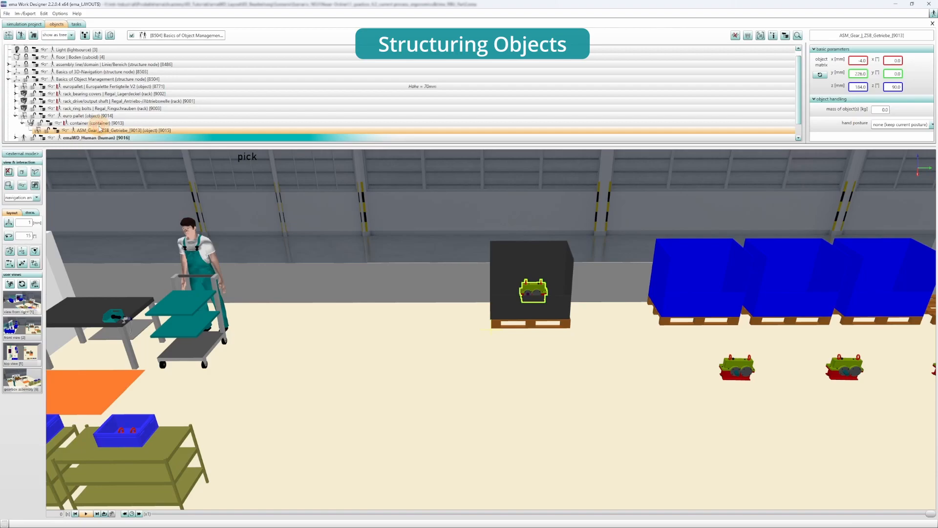
# Move the euro pallet with its container and gearbox across the floor to beside the green tables of the gearbox assembly workstation.
pyautogui.scroll(-1, 99, 128)
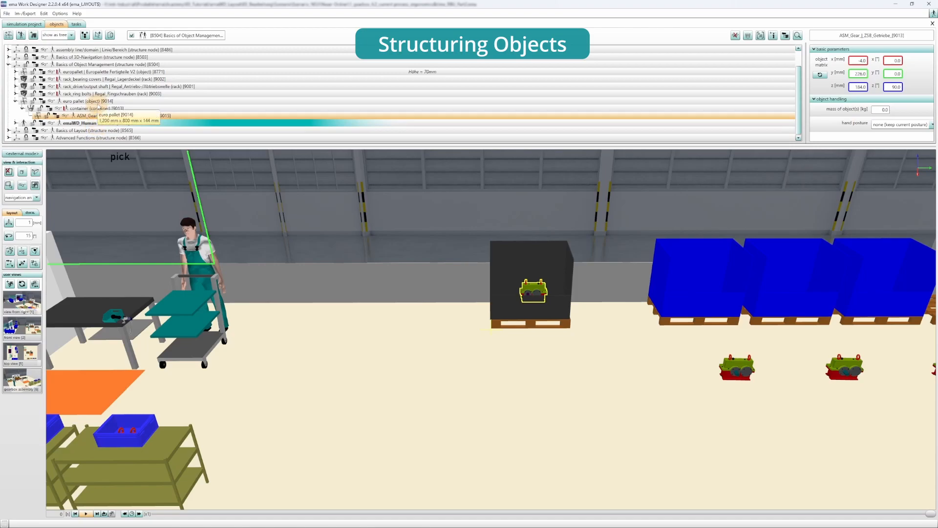
pyautogui.click(98, 102)
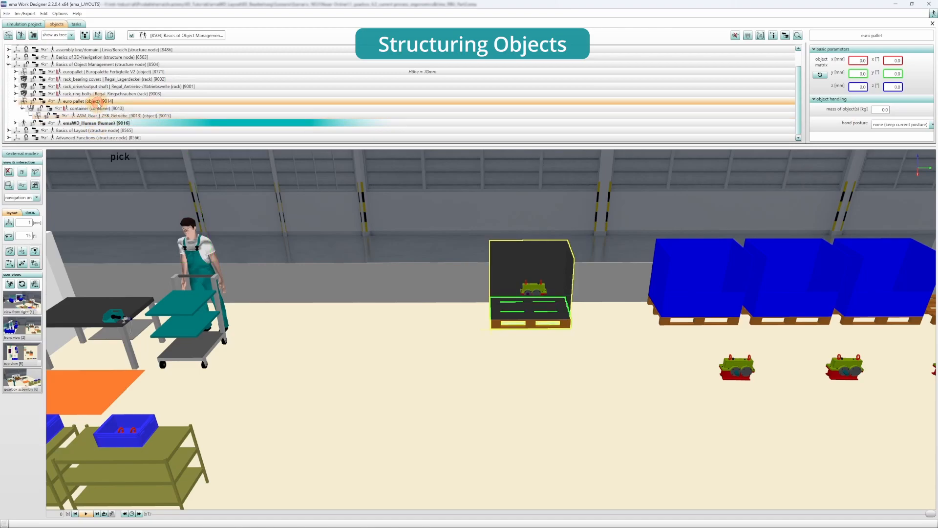
pyautogui.click(499, 326)
pyautogui.moveTo(499, 326); pyautogui.dragTo(369, 461)
pyautogui.scroll(-5, 496, 333)
pyautogui.moveTo(400, 467); pyautogui.dragTo(407, 445, button='right')
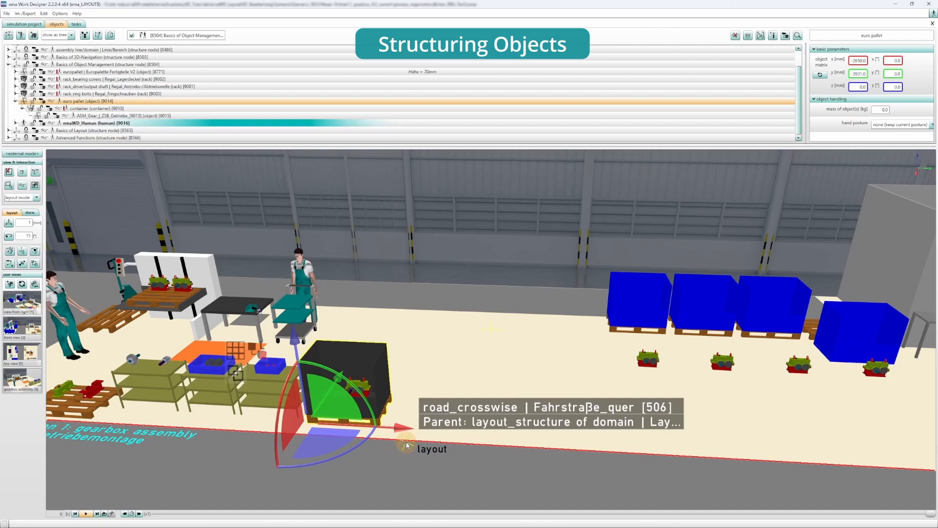
# Shift the gearbox along x inside the container to about x -190 mm.
pyautogui.click(367, 387)
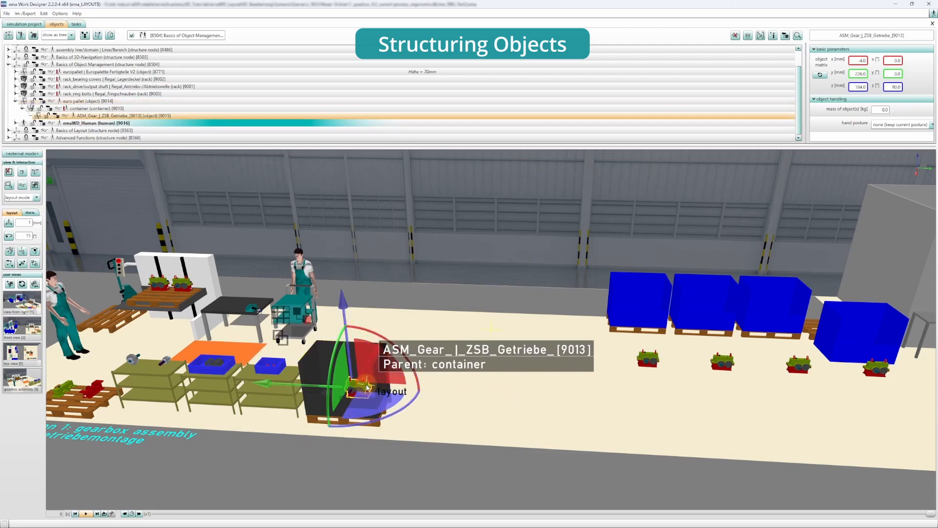
pyautogui.moveTo(367, 388); pyautogui.dragTo(255, 375)
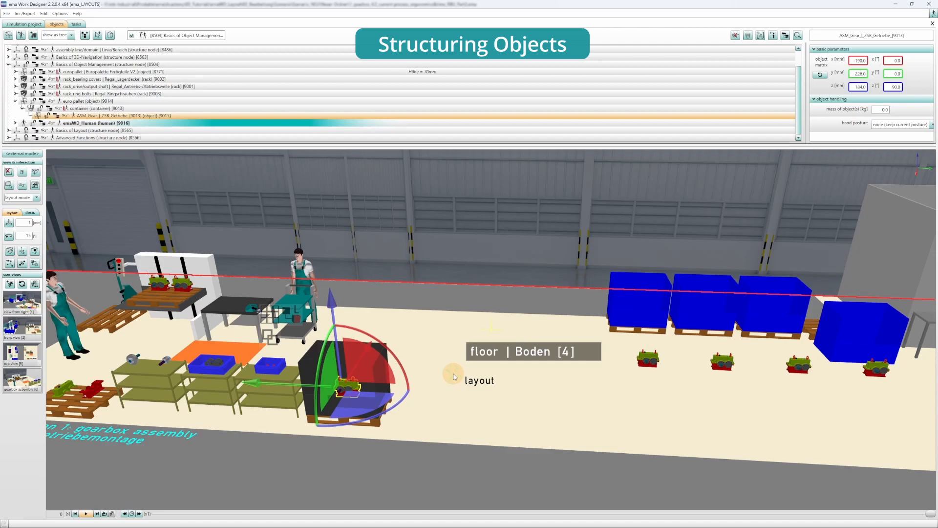
pyautogui.click(454, 374)
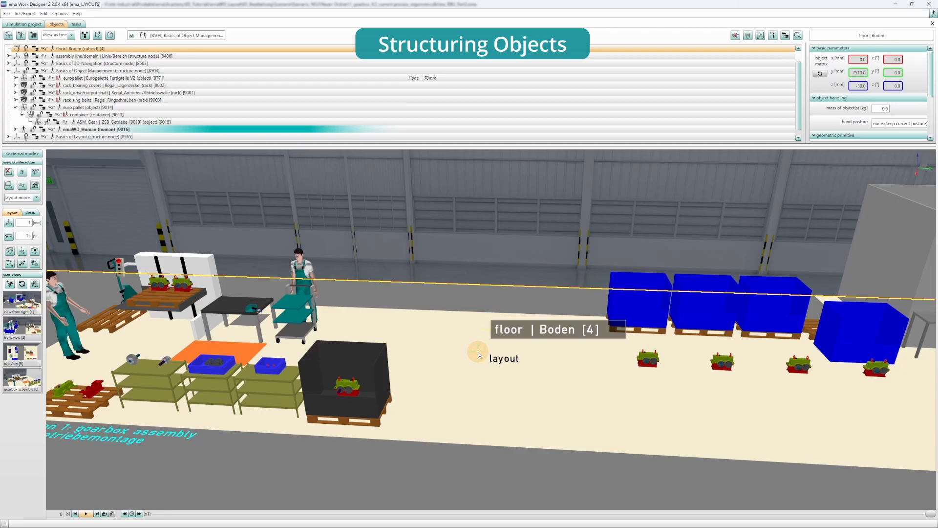
# Group the three racks (bearing covers, drive/output shaft, ring bolts) and the euro pallet under a new structure node in Basics of Object Management.
pyautogui.click(111, 86)
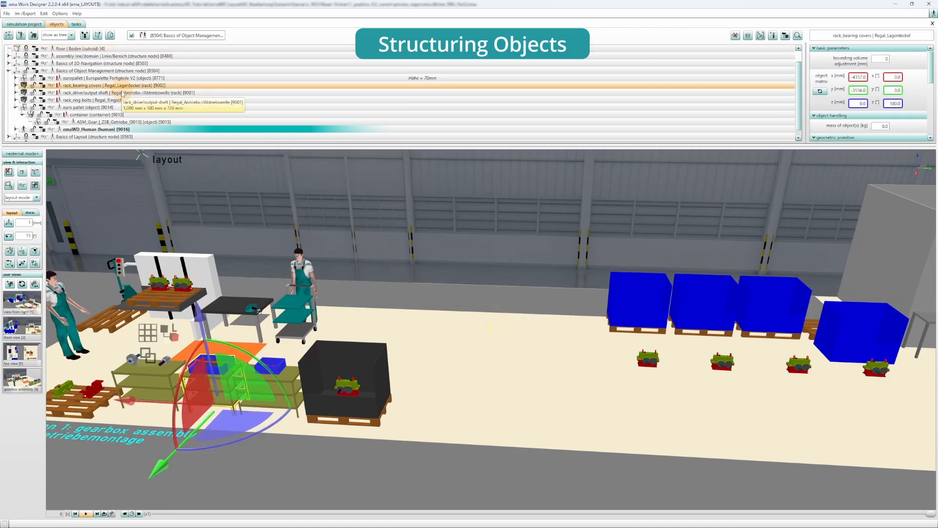
pyautogui.press('ctrl')
pyautogui.keyDown('ctrl'); pyautogui.click(123, 94); pyautogui.keyUp('ctrl')
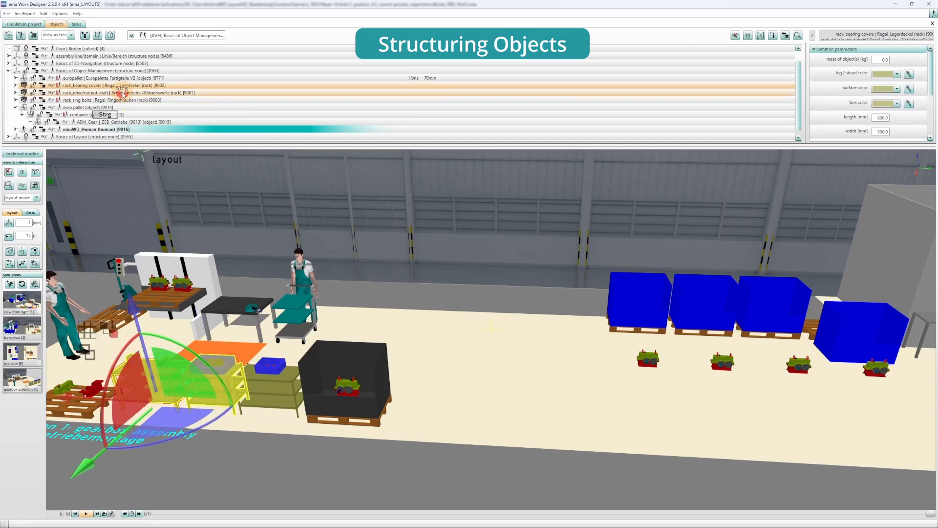
pyautogui.keyDown('ctrl'); pyautogui.click(124, 100); pyautogui.keyUp('ctrl')
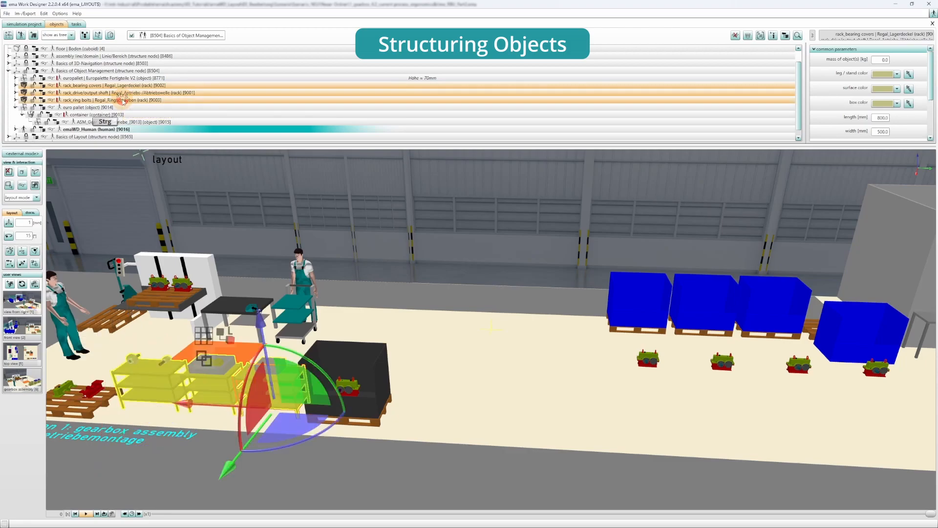
pyautogui.keyDown('ctrl'); pyautogui.click(122, 108); pyautogui.keyUp('ctrl')
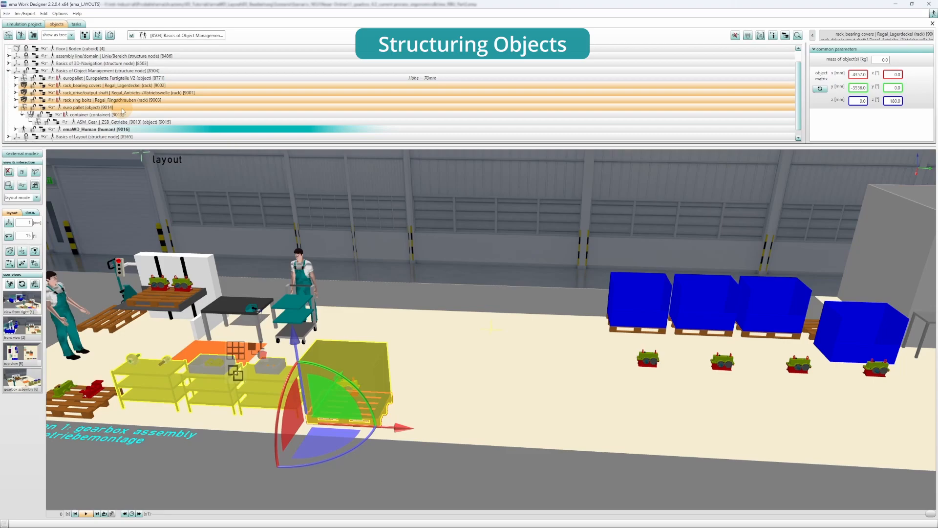
pyautogui.click(85, 37)
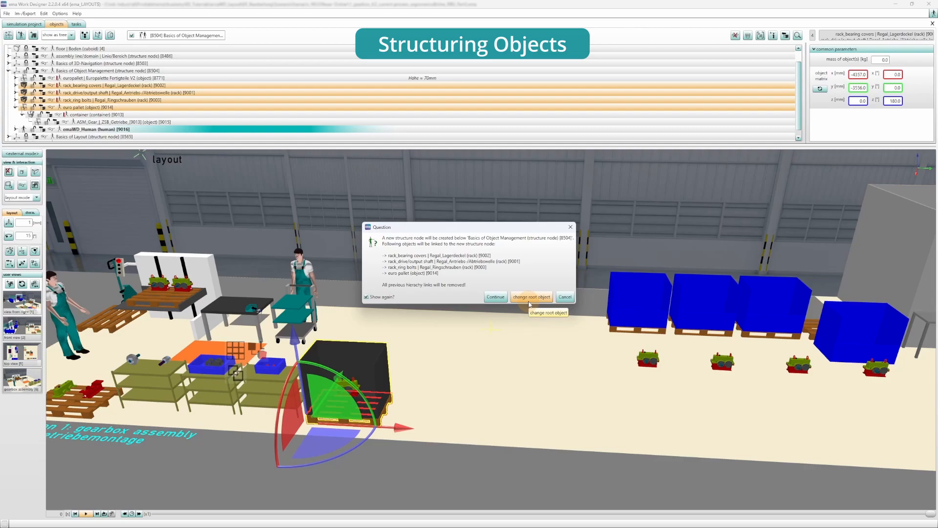
pyautogui.click(495, 300)
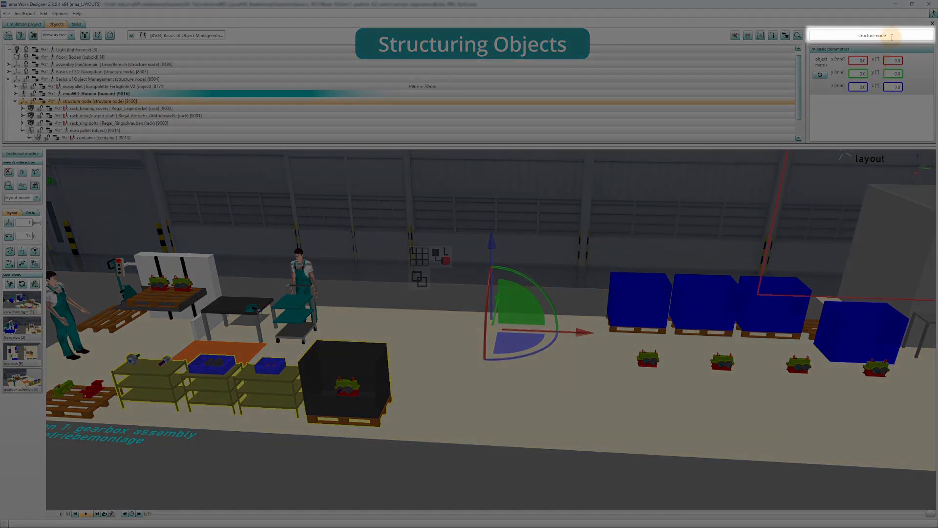
# Rename the new structure node to "material supply".
pyautogui.moveTo(892, 37); pyautogui.dragTo(842, 35)
pyautogui.write('mater')
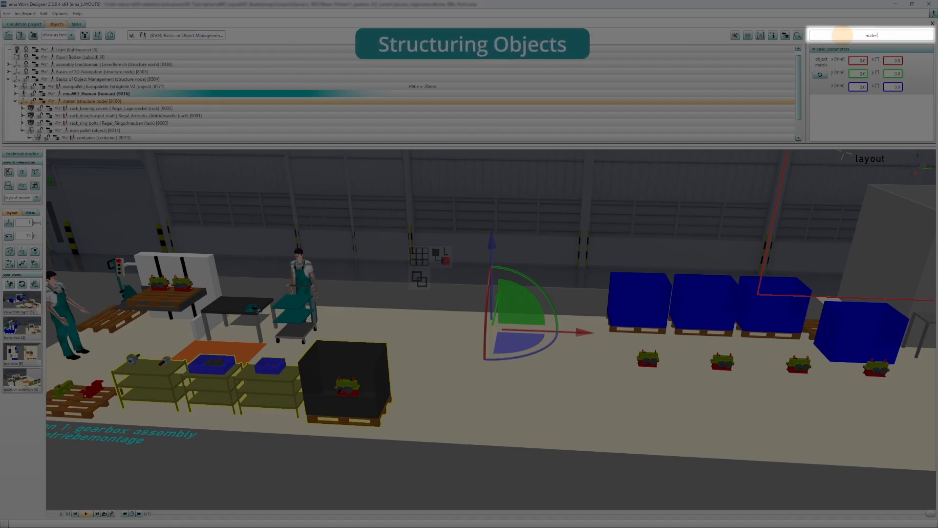
pyautogui.write('ial supply')
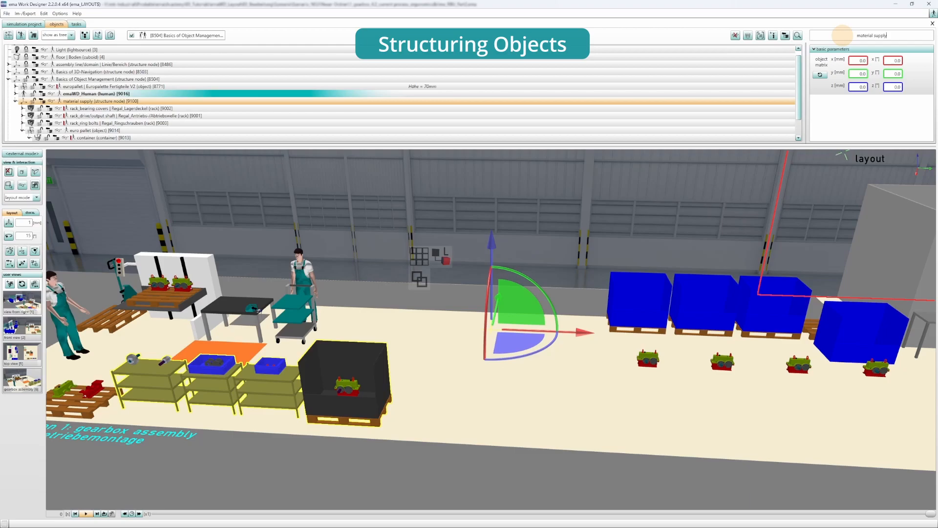
# Make the Europalette Fertigteile V2 object a child of the material supply node and select that node.
pyautogui.scroll(-1, 208, 108)
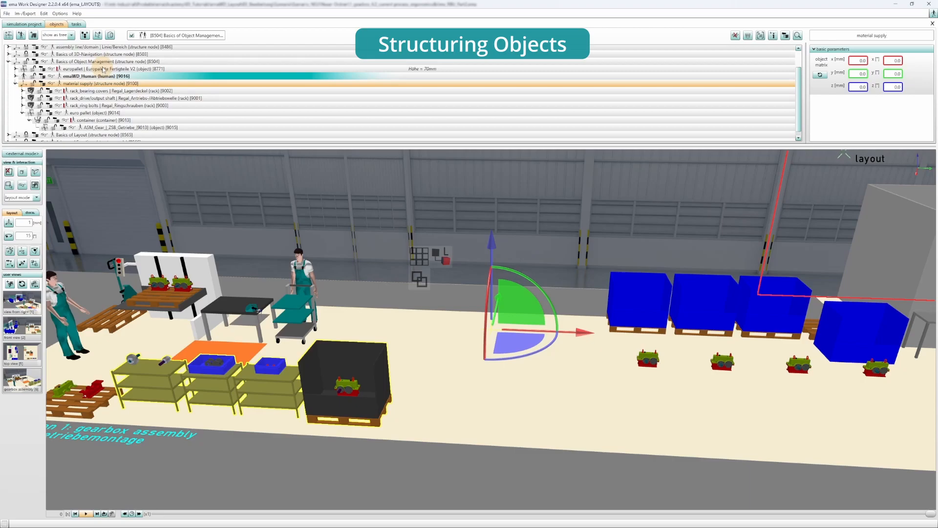
pyautogui.moveTo(104, 69); pyautogui.dragTo(110, 90)
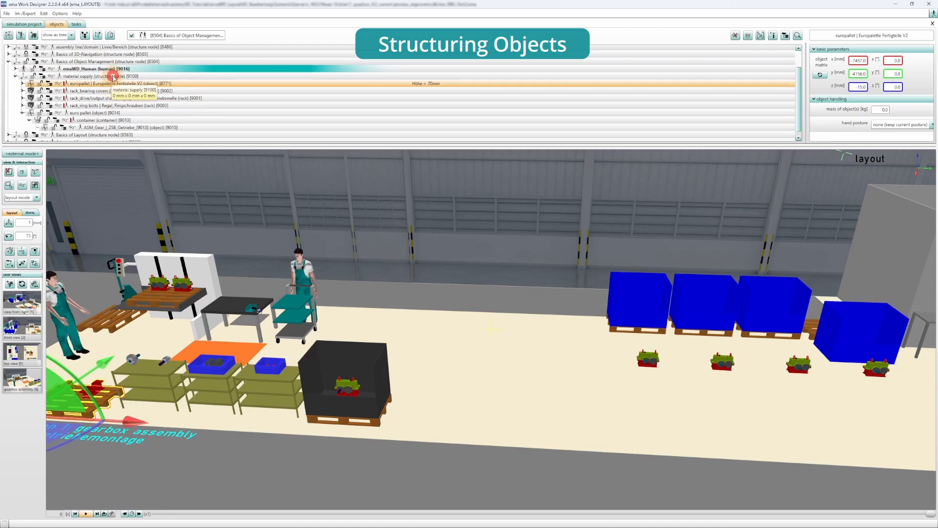
pyautogui.click(113, 77)
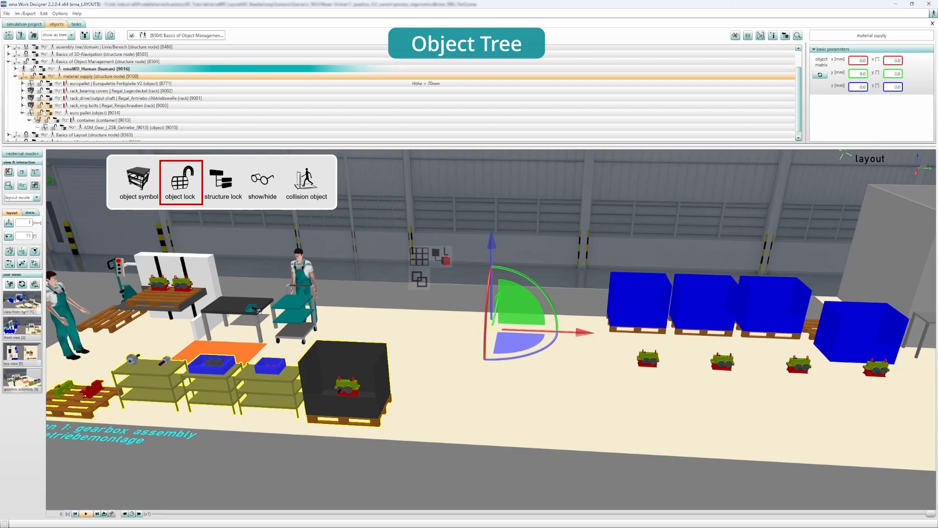
# Apply the object lock to the euro pallet with its children, and pick the container and gearbox in the scene to test it.
pyautogui.click(41, 112)
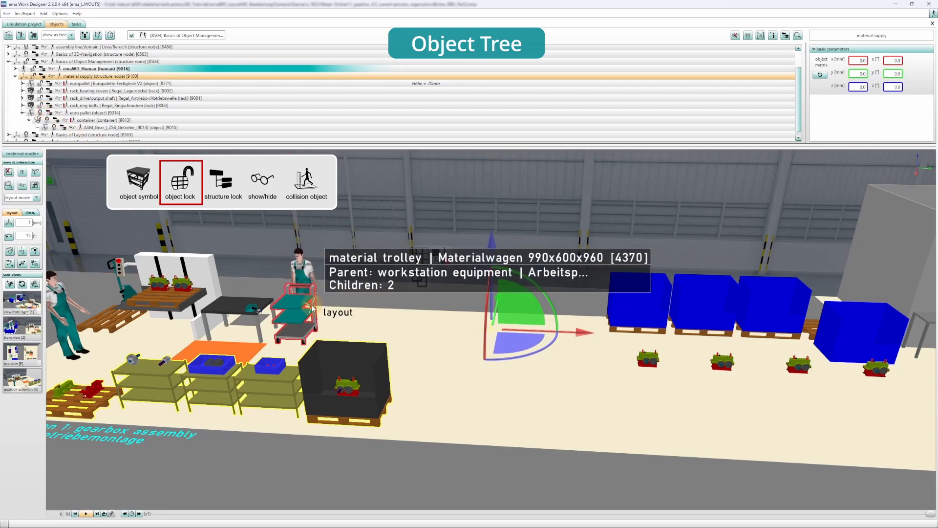
pyautogui.click(376, 417)
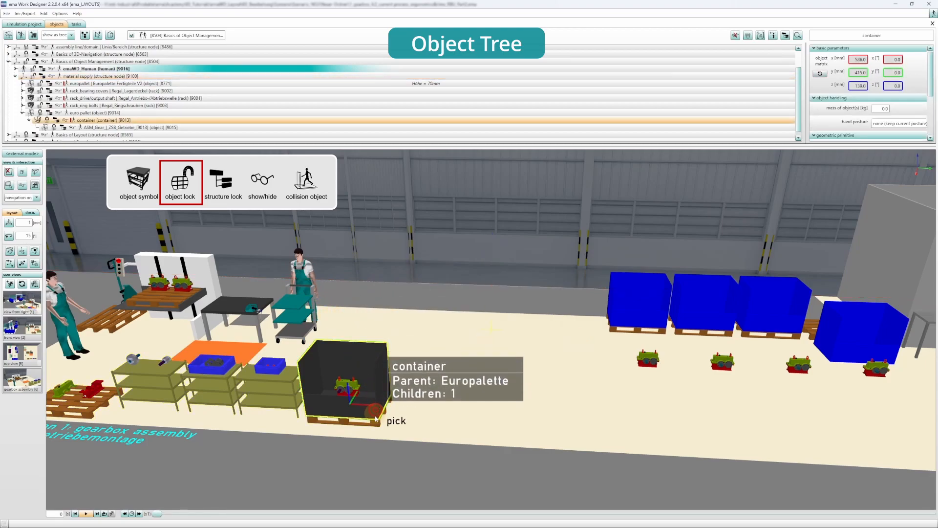
pyautogui.click(375, 425)
pyautogui.click(373, 403)
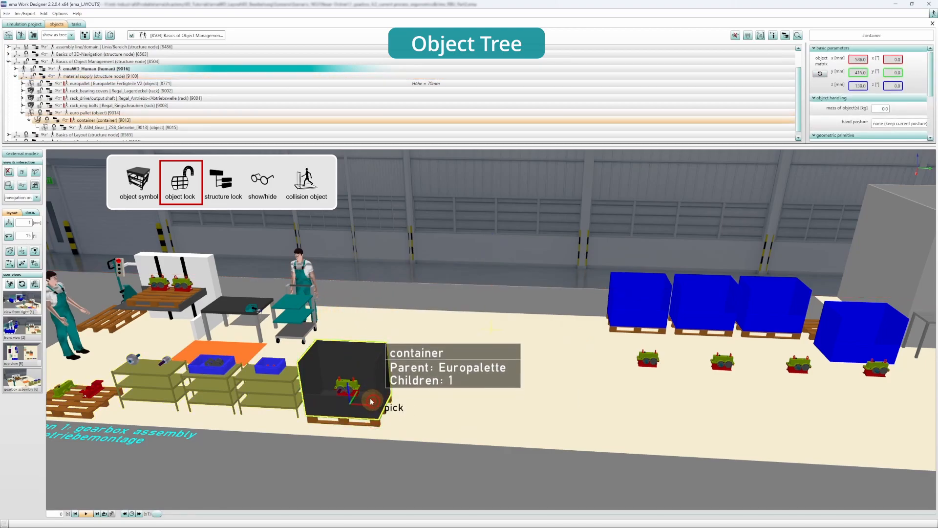
pyautogui.click(345, 384)
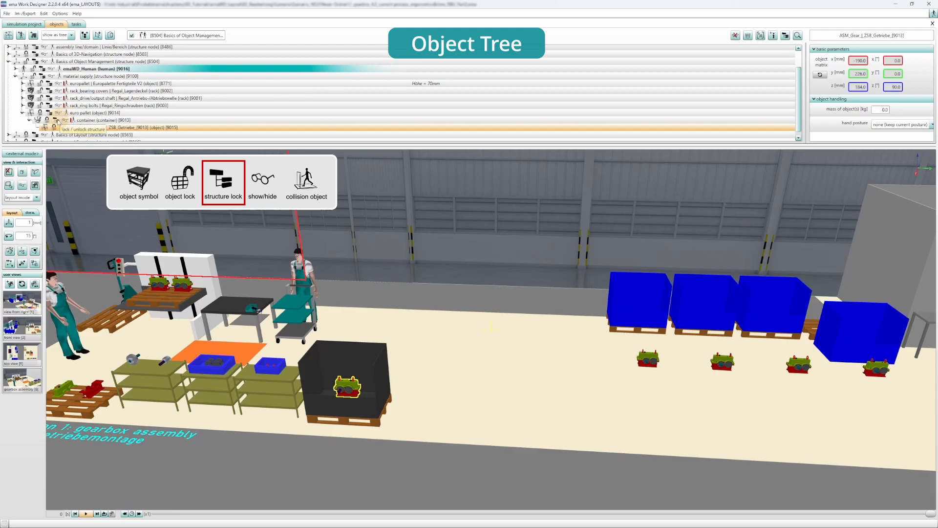
# Lock the structure of the euro pallet and pick its gearbox in the scene to test selecting the whole assembly.
pyautogui.click(49, 113)
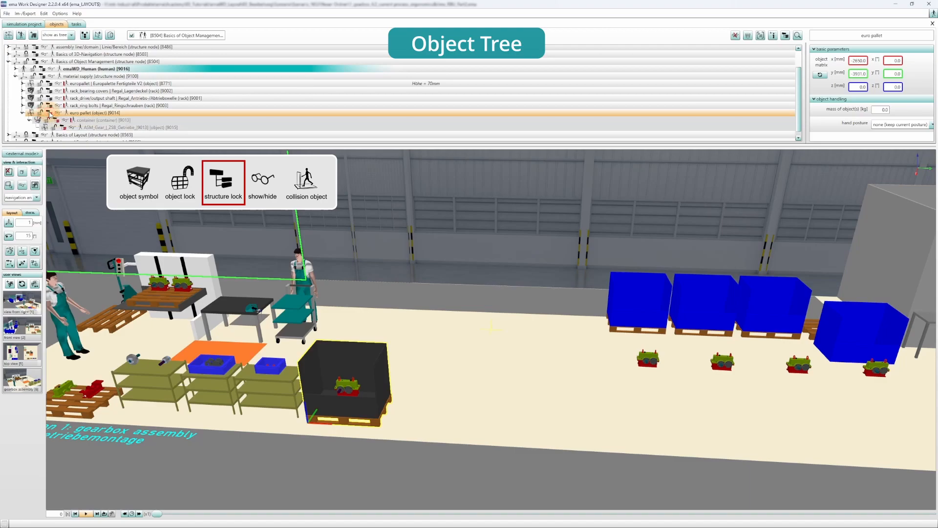
pyautogui.click(354, 389)
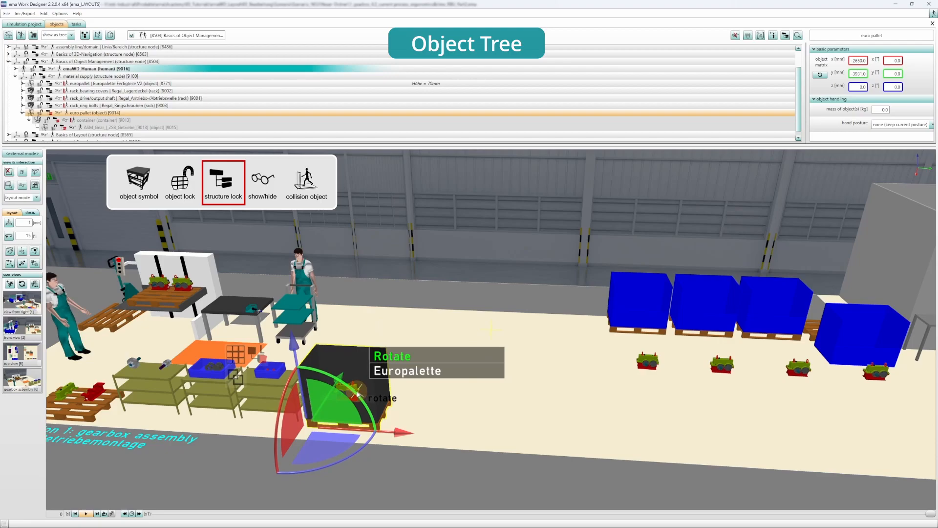
pyautogui.click(386, 416)
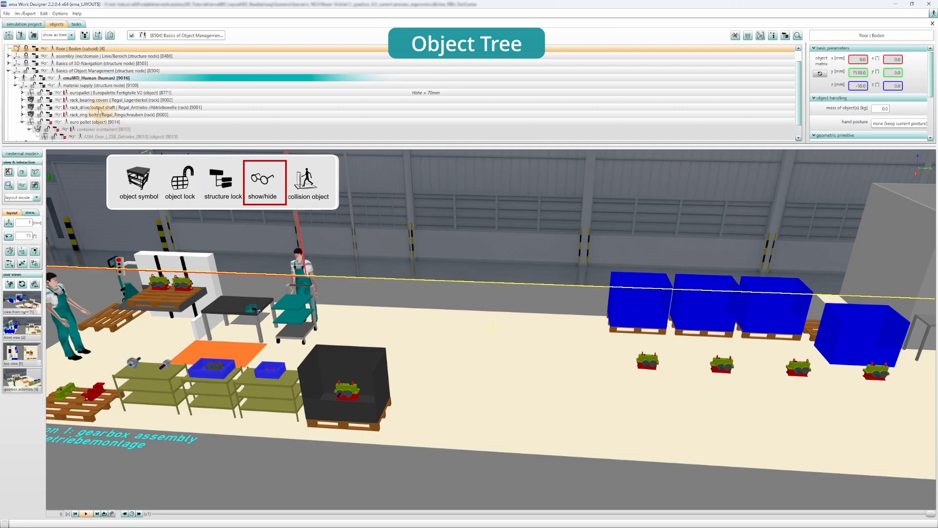
# Hide and show the euro pallet with its contents, and toggle its collision object setting in the object tree.
pyautogui.scroll(-1, 77, 111)
pyautogui.click(58, 108)
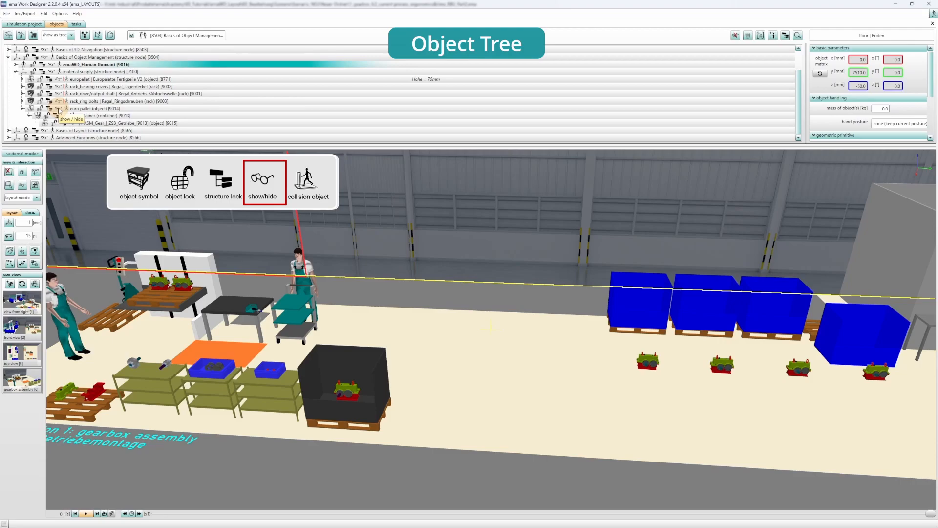
pyautogui.click(58, 108)
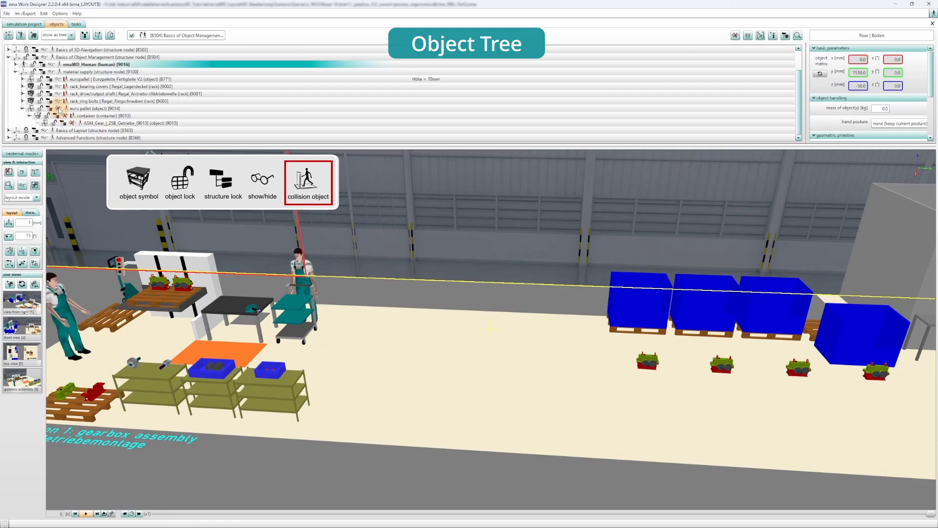
pyautogui.click(59, 109)
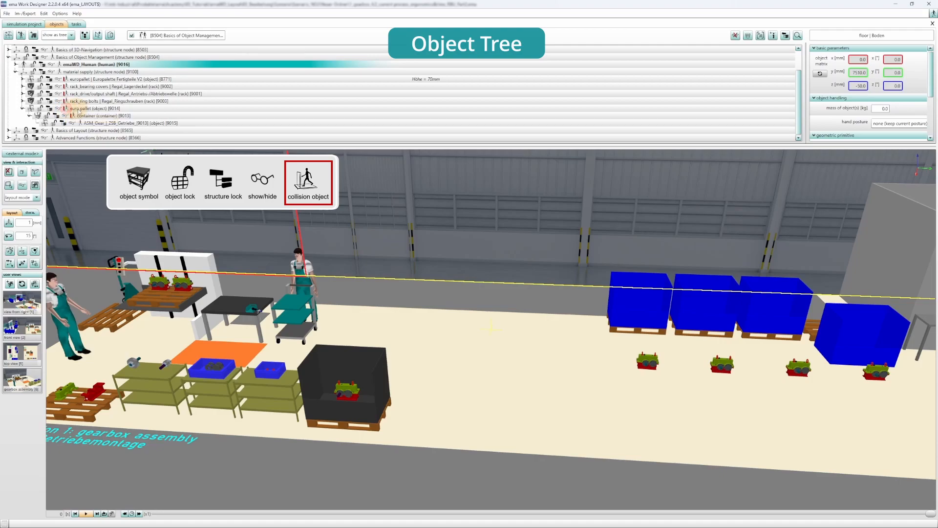
pyautogui.moveTo(84, 112)
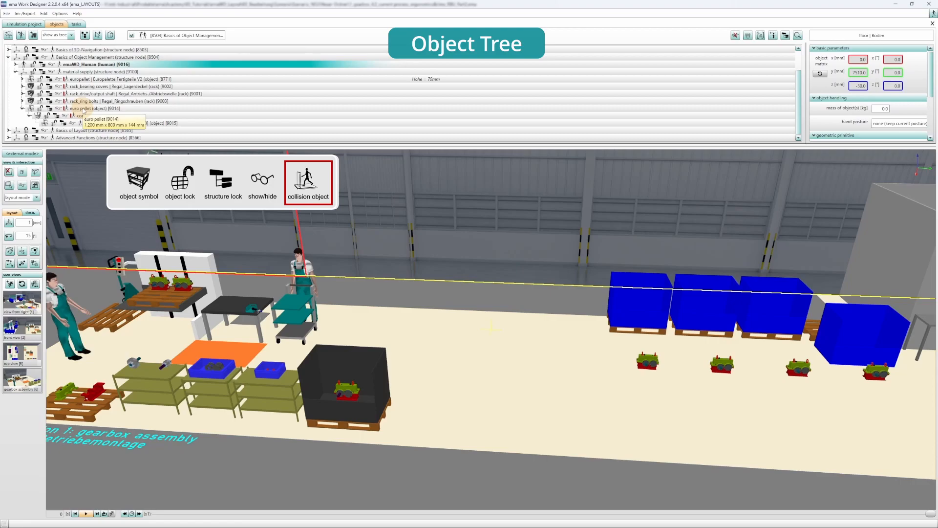
pyautogui.click(67, 109)
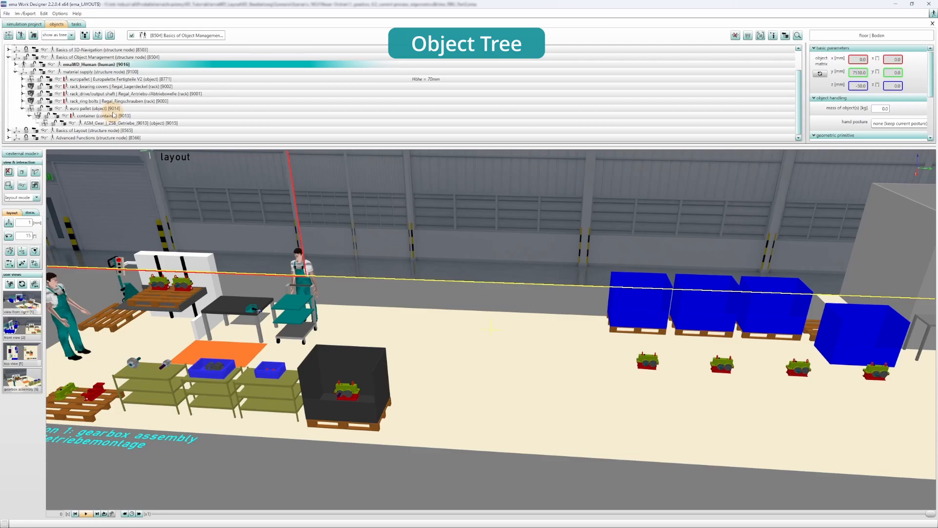
# Change the container's color to green through its entry in the object tree.
pyautogui.click(118, 116)
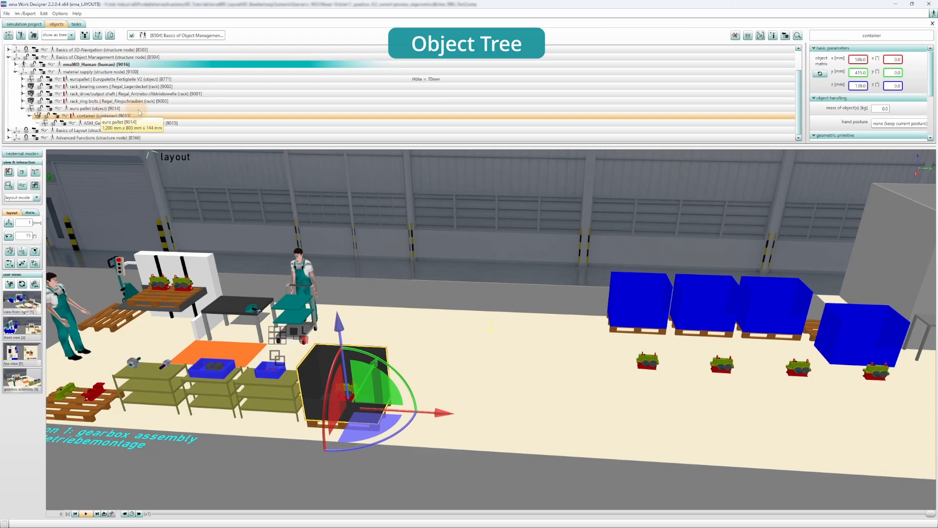
pyautogui.click(150, 116)
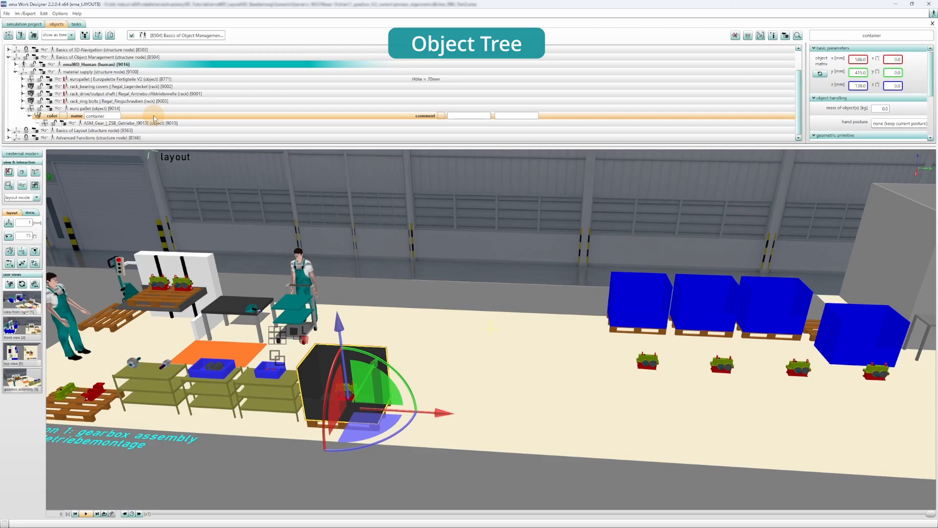
pyautogui.click(62, 116)
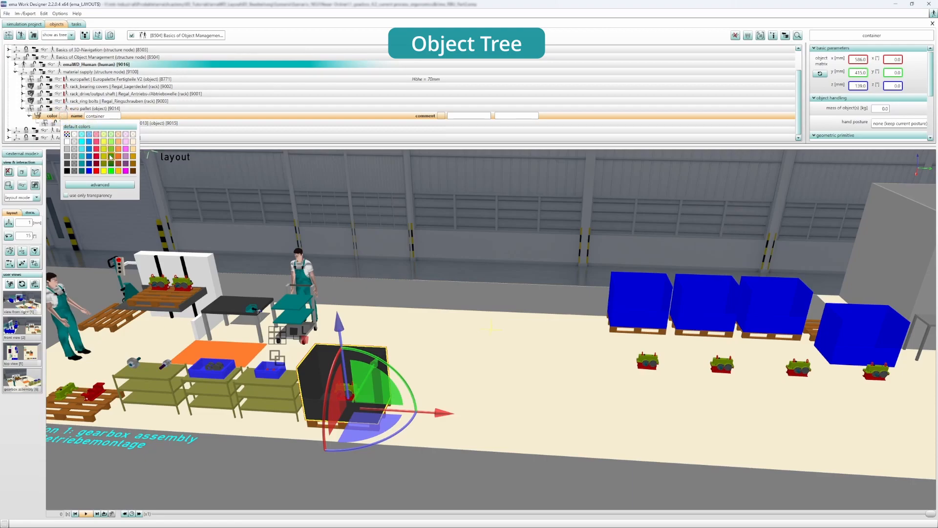
pyautogui.click(111, 157)
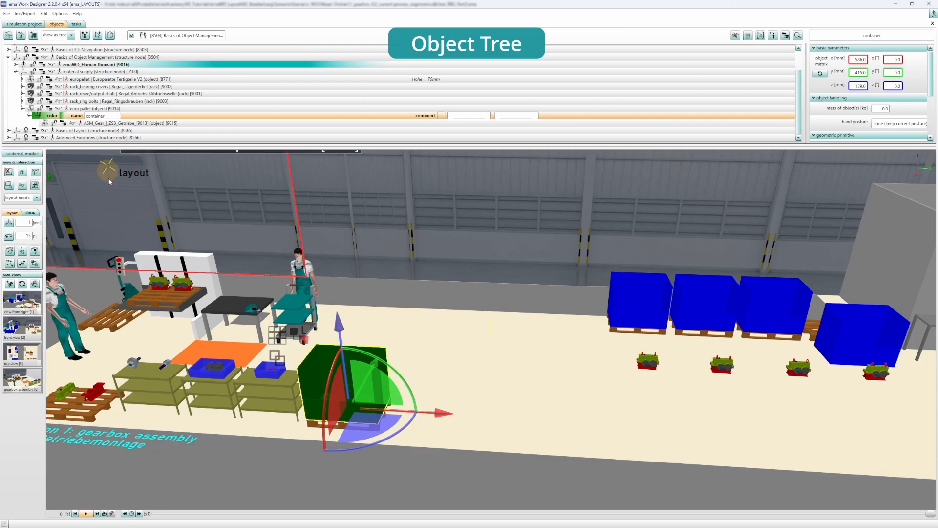
# View the recolored container from several angles and add the comment "test comment" to its object tree entry.
pyautogui.moveTo(254, 395)
pyautogui.mouseDown(button='right')
pyautogui.moveTo(264, 402)
pyautogui.moveTo(268, 387)
pyautogui.mouseUp(button='right')
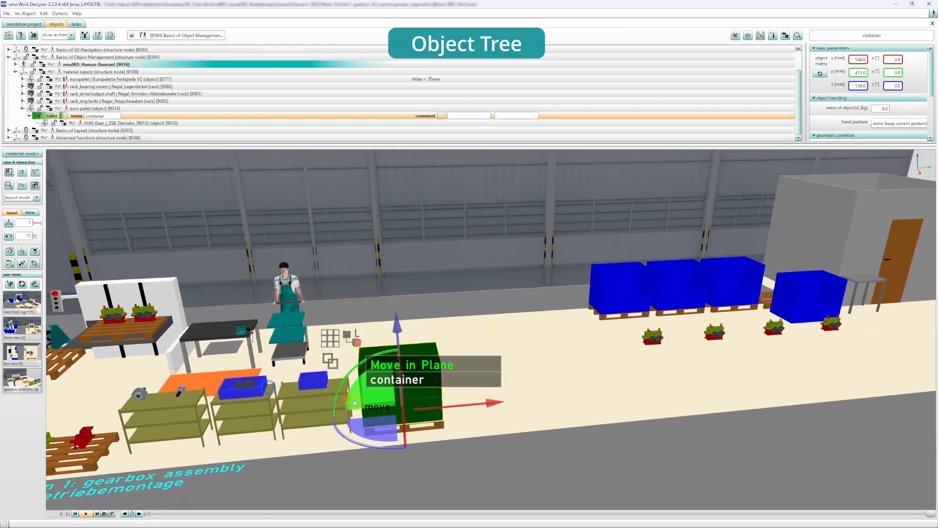
pyautogui.scroll(5, 394, 398)
pyautogui.scroll(-3, 405, 394)
pyautogui.moveTo(405, 394)
pyautogui.mouseDown(button='right')
pyautogui.moveTo(393, 393)
pyautogui.moveTo(388, 408)
pyautogui.moveTo(408, 398)
pyautogui.mouseUp(button='right')
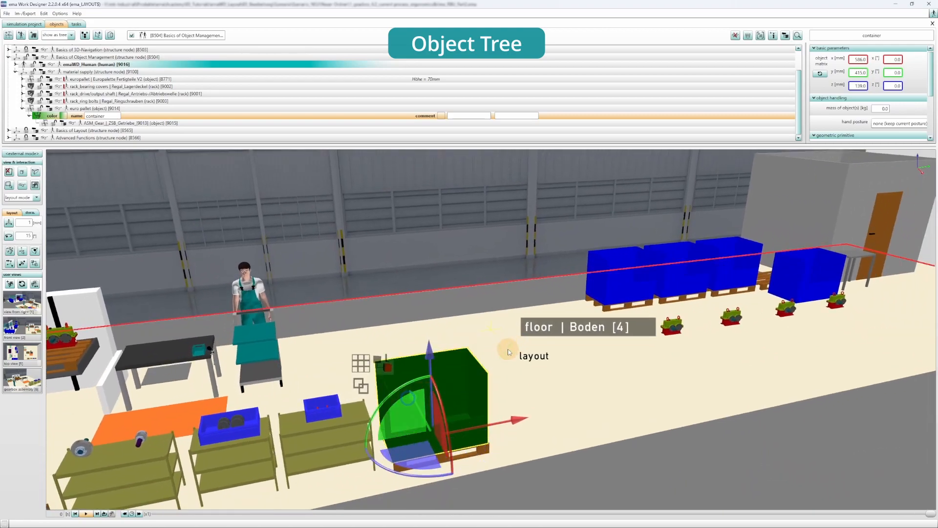
pyautogui.moveTo(508, 351); pyautogui.dragTo(478, 358, button='right')
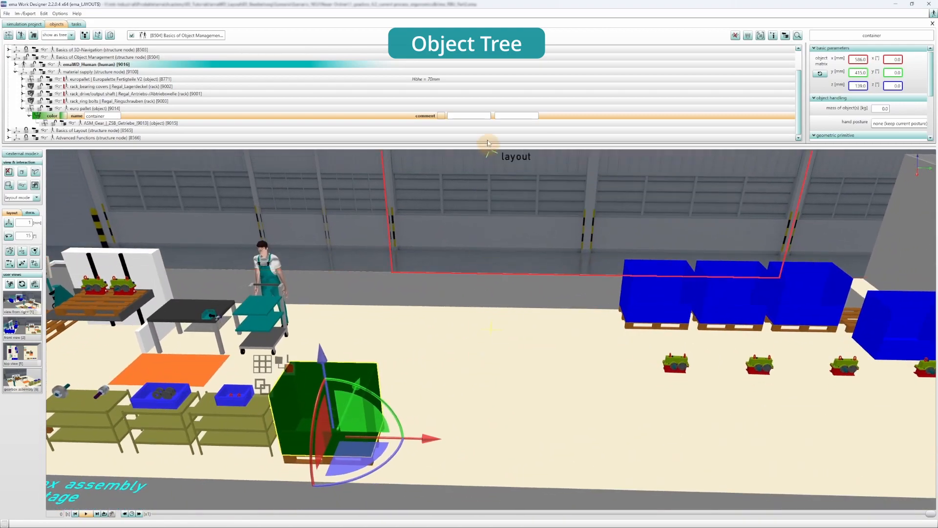
pyautogui.click(469, 117)
pyautogui.write('test comment')
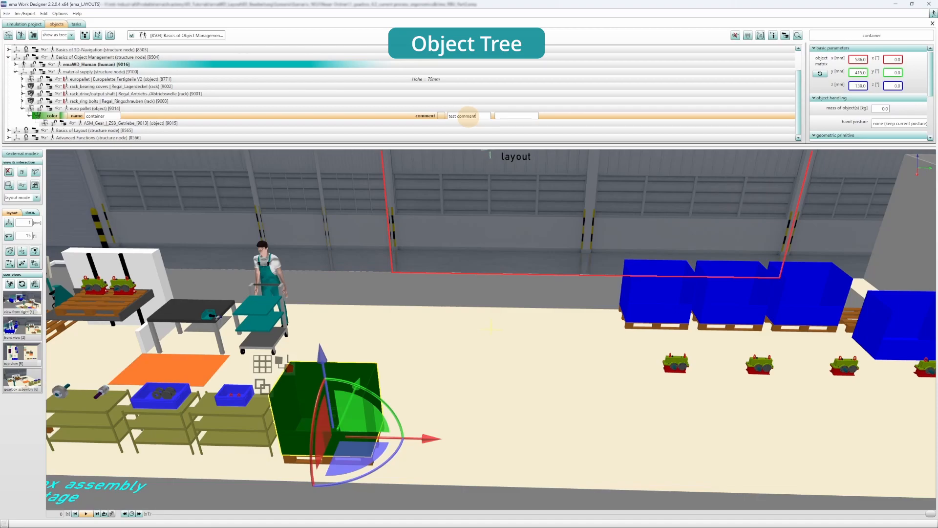
pyautogui.click(442, 117)
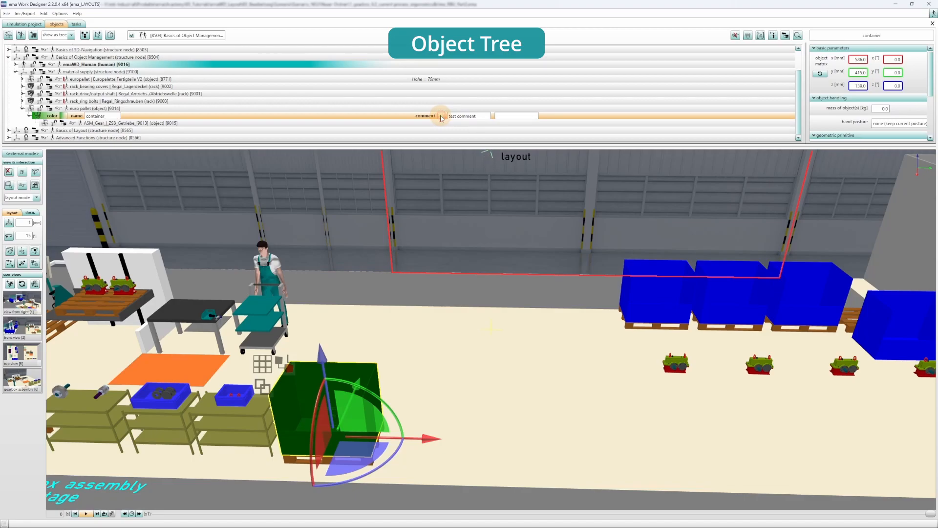
# Review the default colors offered for the container's comment and finish editing its object tree entry.
pyautogui.click(489, 156)
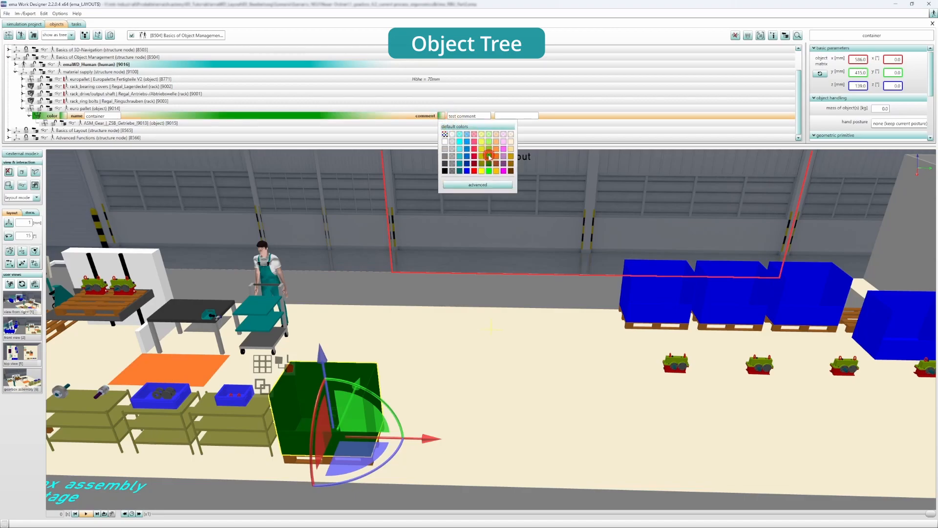
pyautogui.click(401, 118)
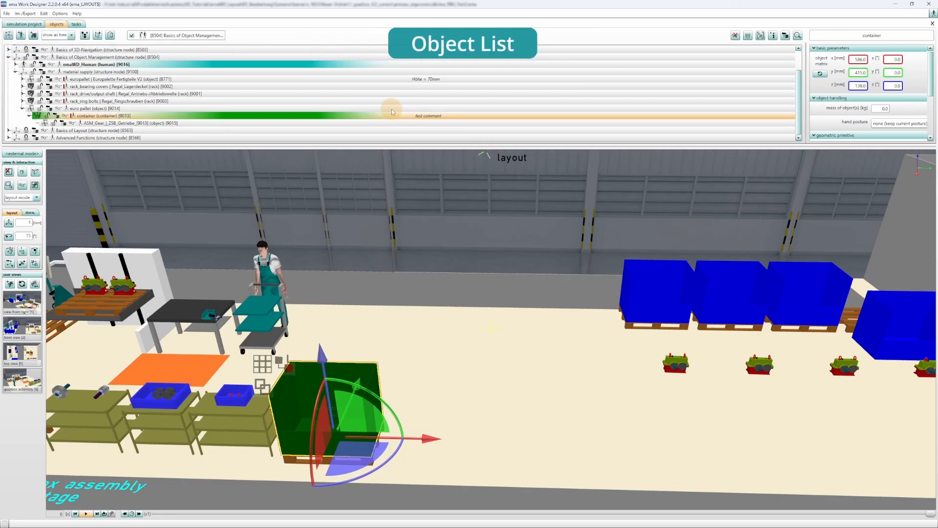
# Display the objects as a list, sort it by type, and sort it back by id.
pyautogui.click(72, 37)
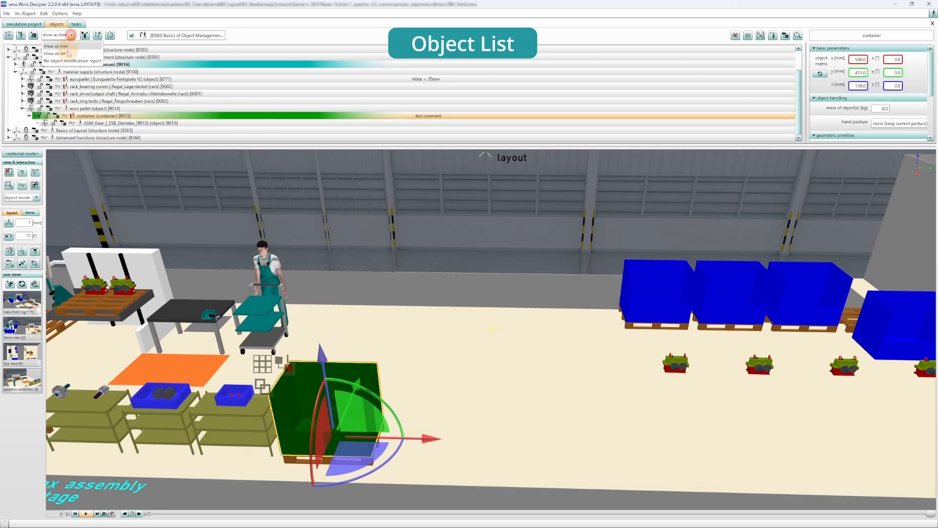
pyautogui.click(66, 52)
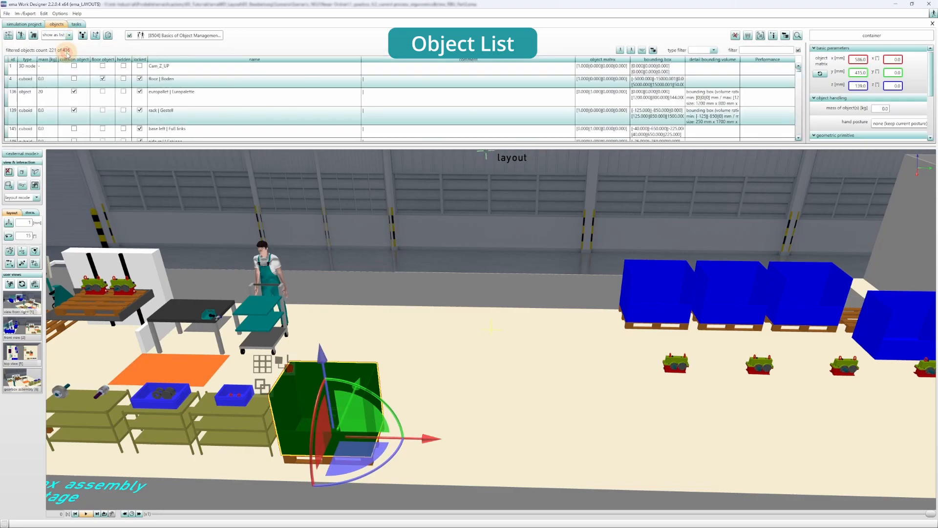
pyautogui.click(31, 60)
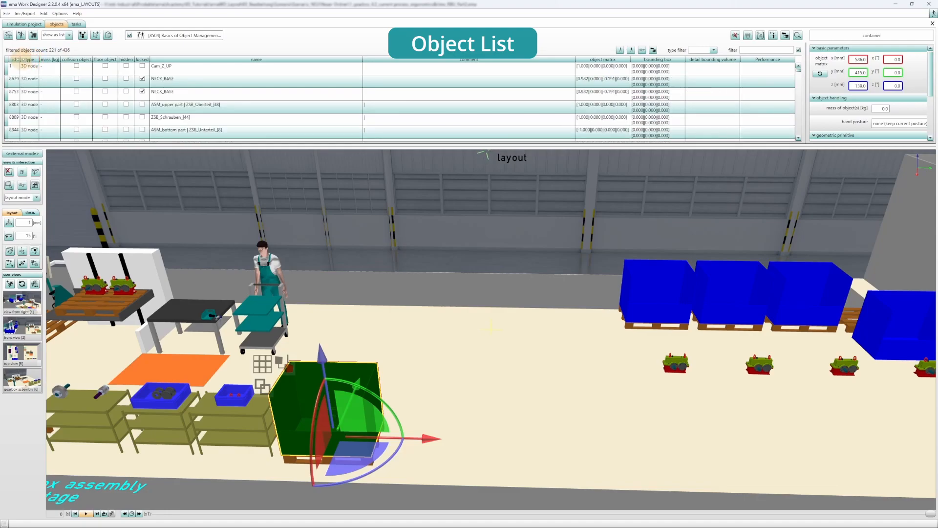
pyautogui.click(14, 59)
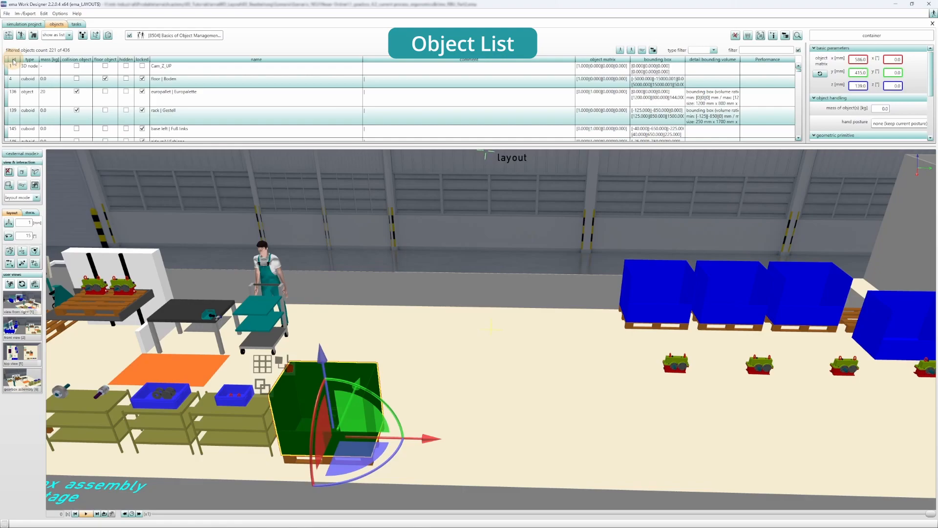
# Clear all object types from the type filter, enable only rack, and look through the filtered list.
pyautogui.click(714, 50)
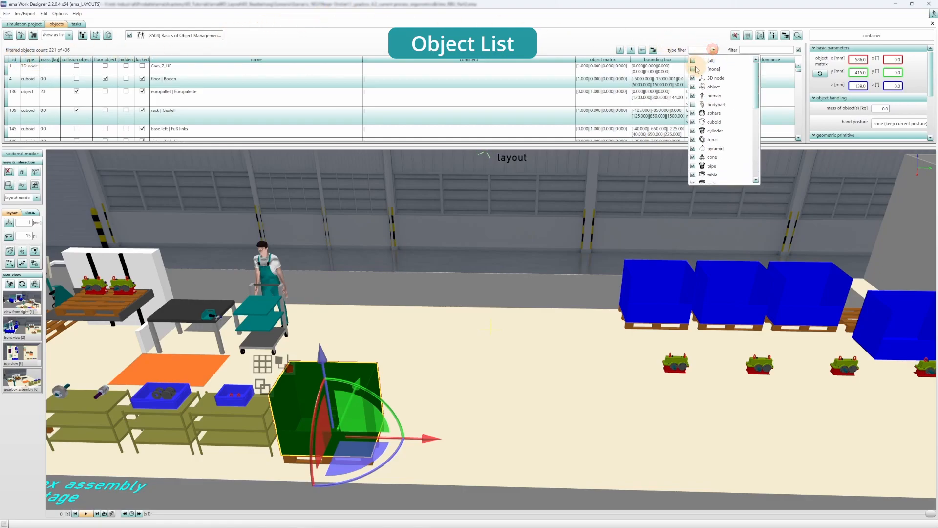
pyautogui.click(695, 72)
pyautogui.scroll(-2, 733, 109)
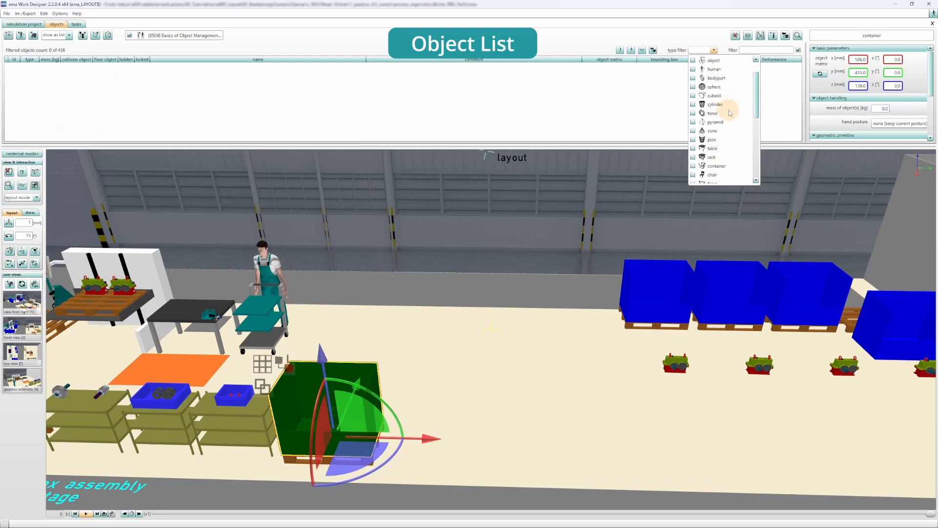
pyautogui.scroll(-1, 734, 110)
pyautogui.click(694, 104)
pyautogui.click(574, 41)
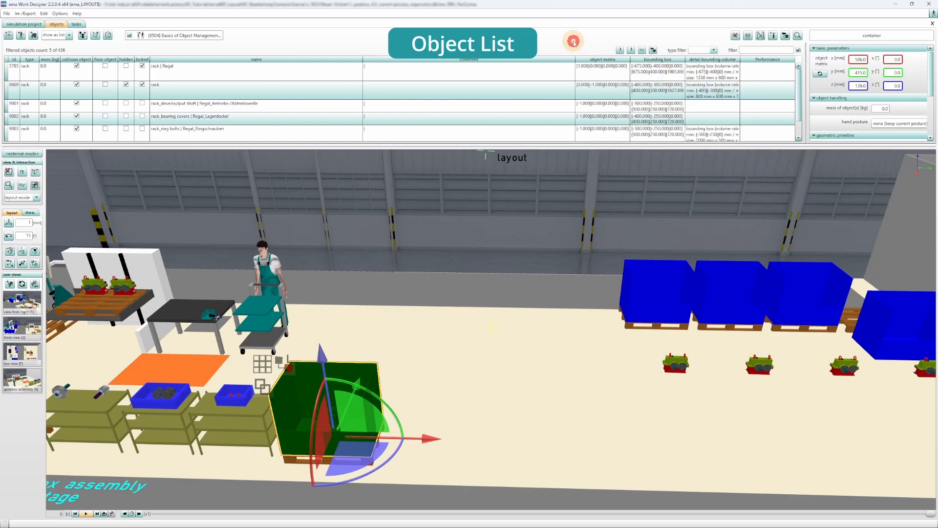
pyautogui.scroll(-1, 462, 117)
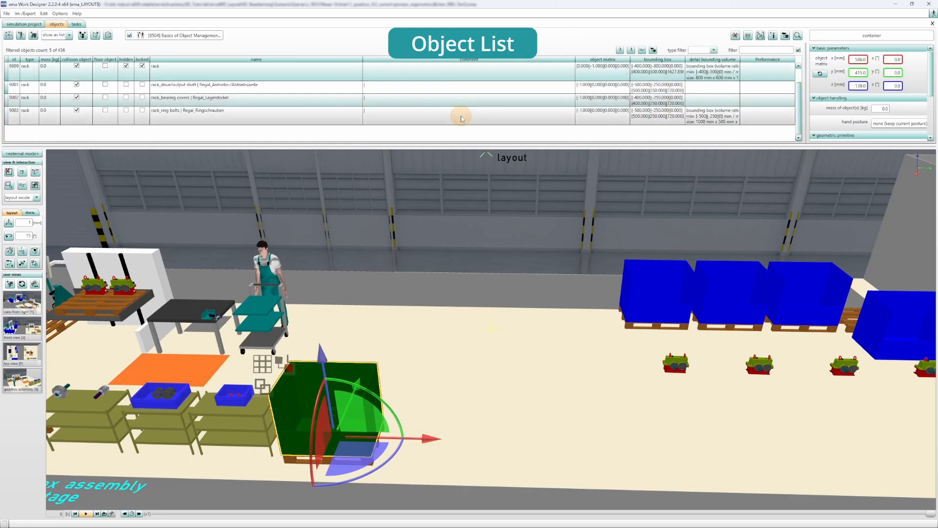
pyautogui.scroll(1, 462, 118)
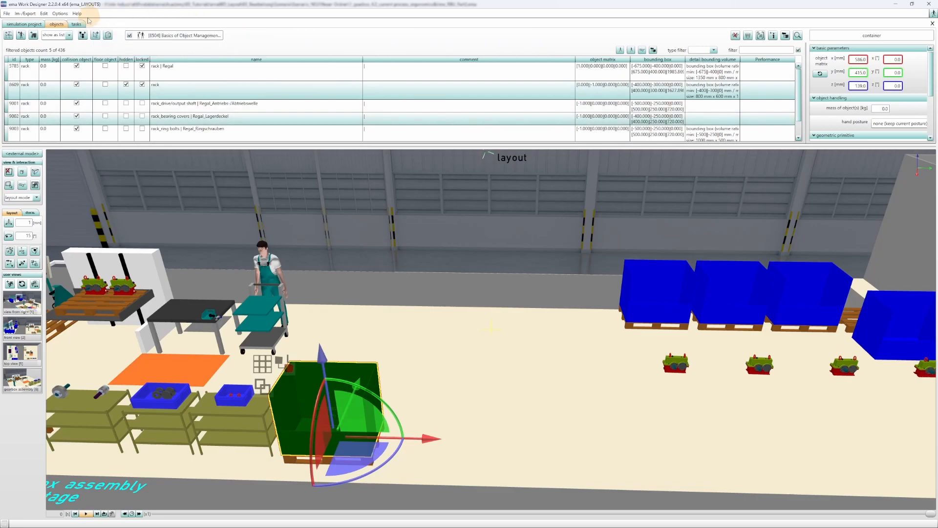
# Return to the tree display and search the objects for "pal".
pyautogui.click(69, 35)
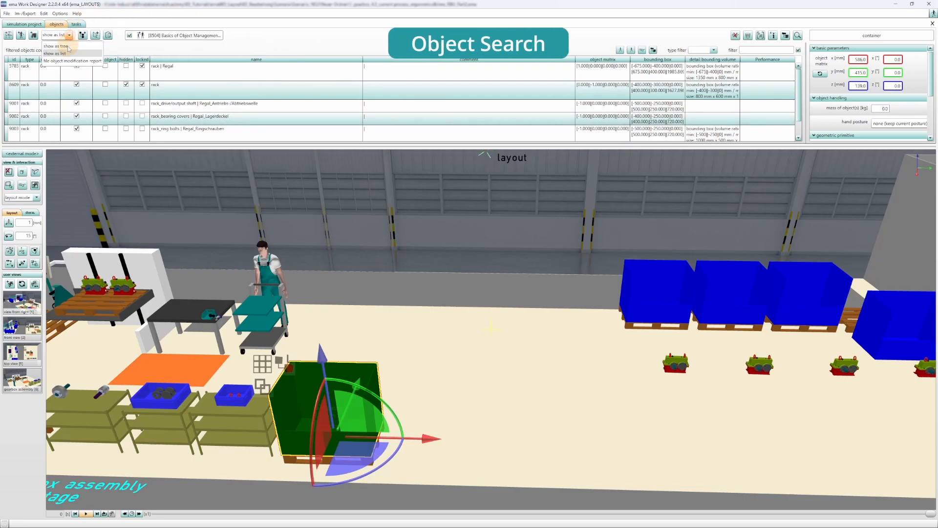
pyautogui.click(67, 46)
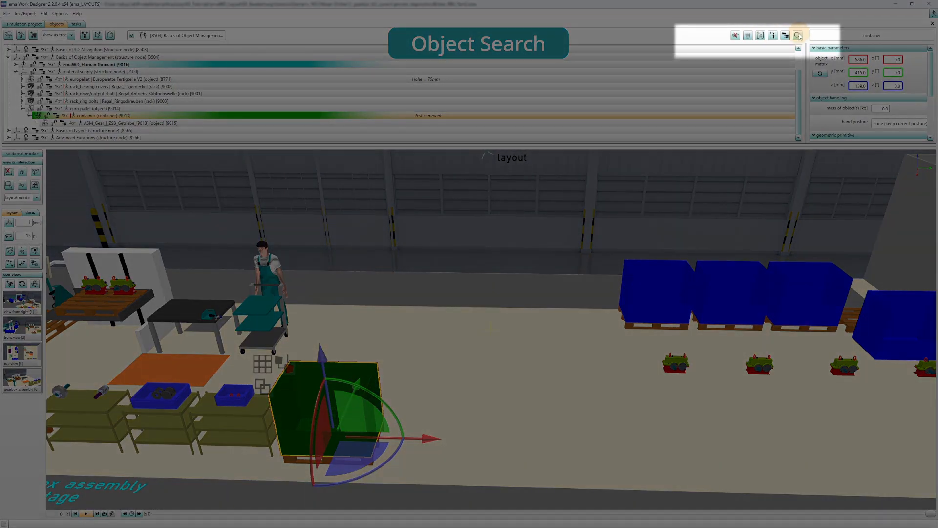
pyautogui.click(799, 35)
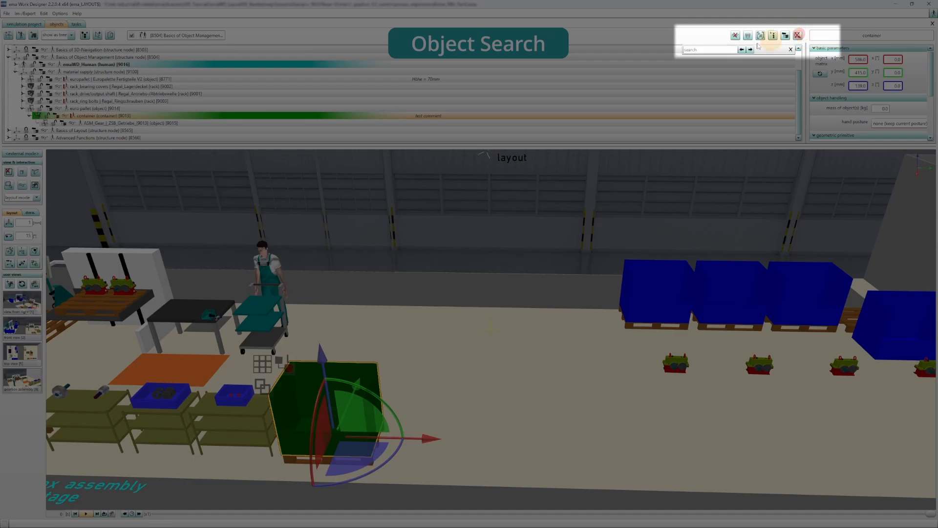
pyautogui.click(735, 49)
pyautogui.write('pal')
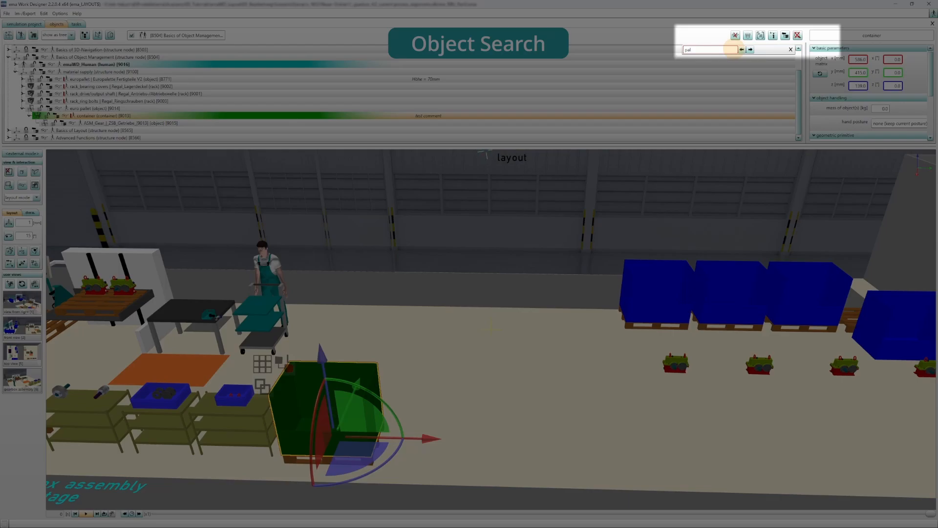
pyautogui.press('Return')
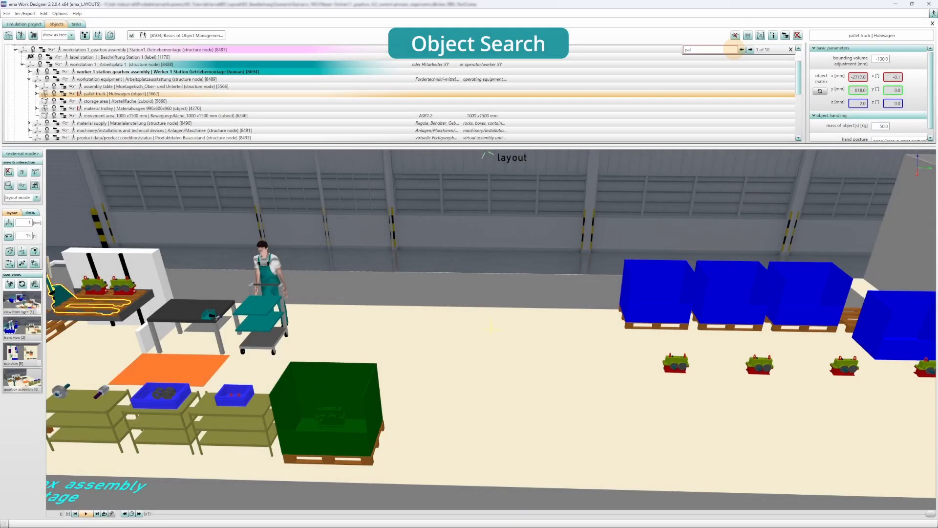
# Step forward through the search matches to the europallet under the material supply node of Basics of Object Management.
pyautogui.click(750, 50)
pyautogui.click(751, 50)
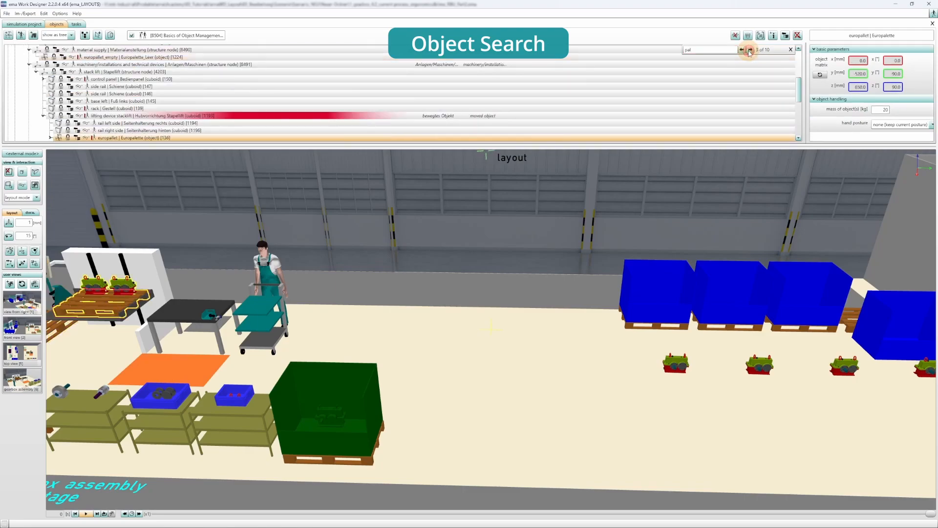
pyautogui.click(750, 50)
pyautogui.click(751, 50)
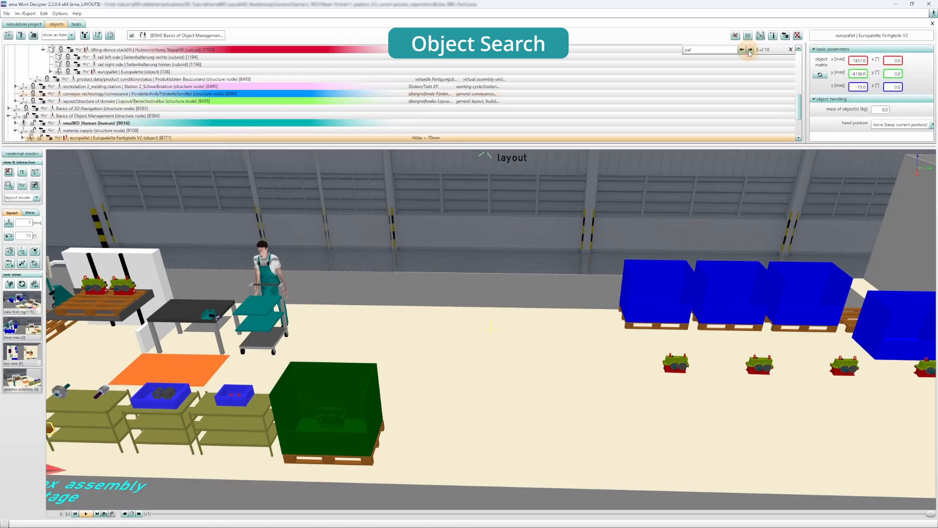